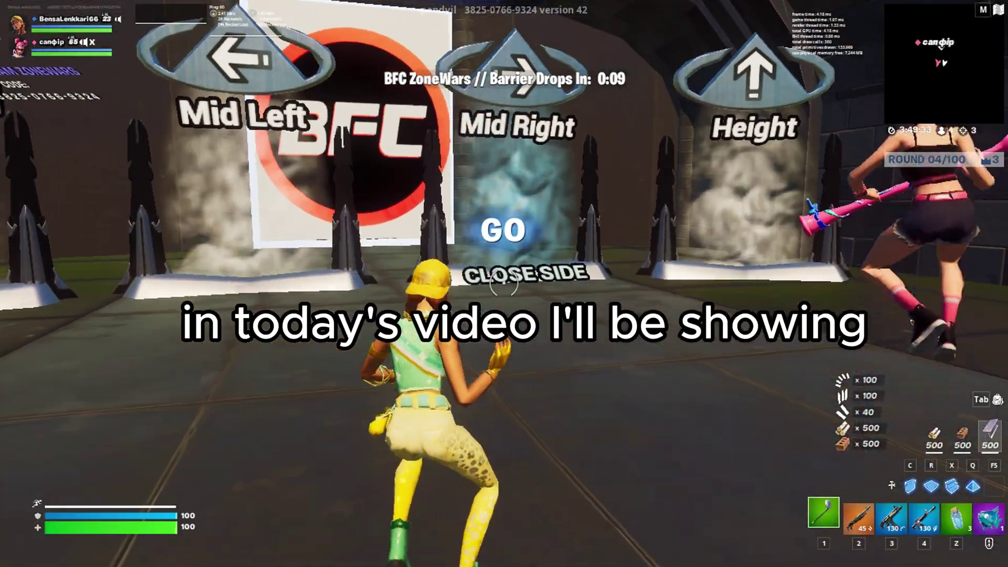
After a few stray keypresses, open the Run box with 'regedit' entered
{"action": "key", "text": "w"}
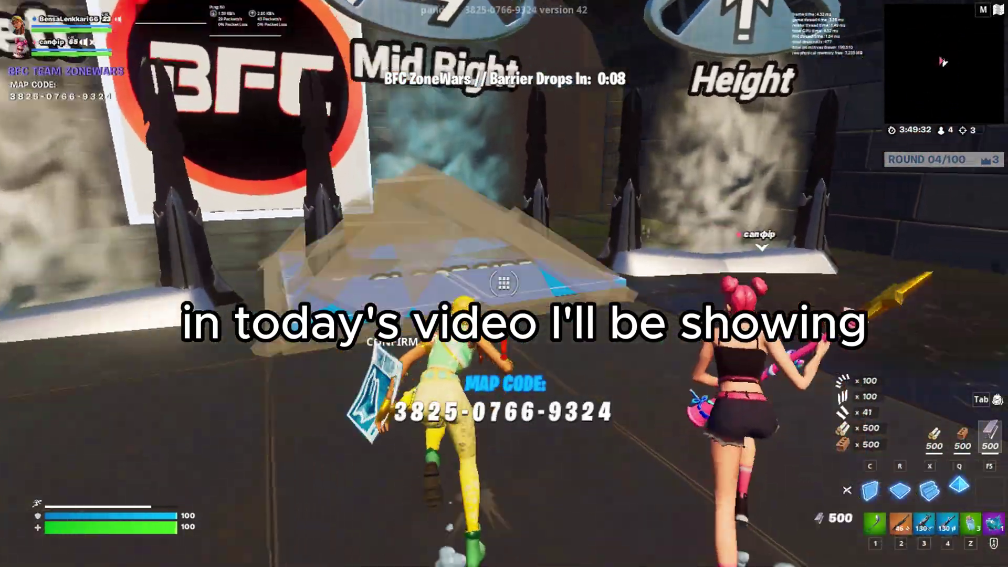
{"action": "key", "text": "w"}
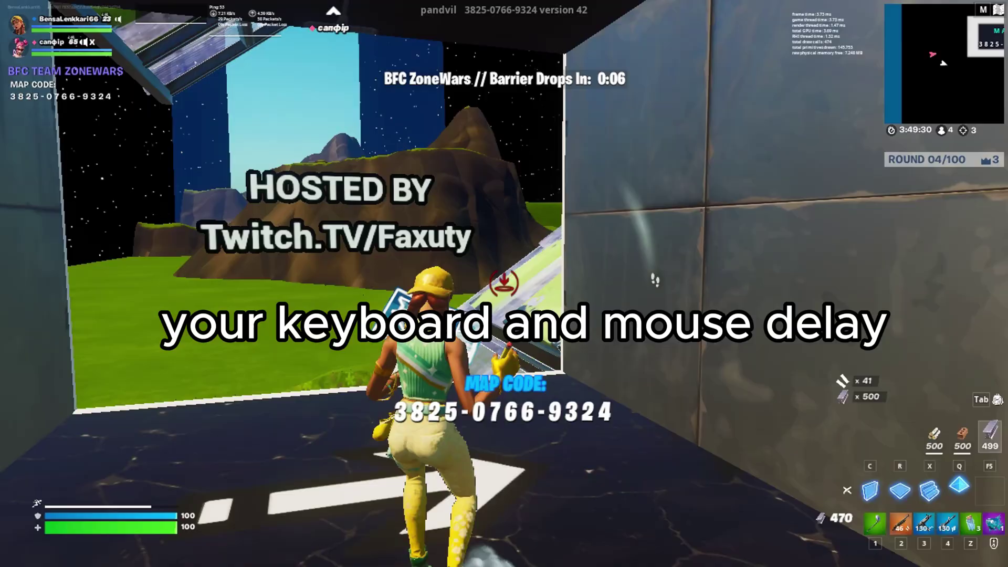
{"action": "key", "text": "w"}
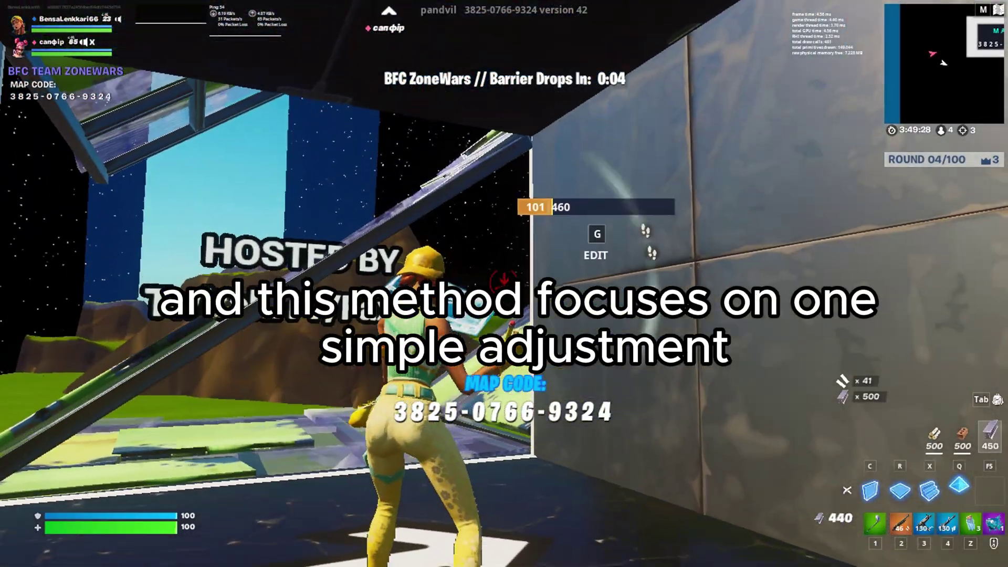
{"action": "key", "text": "2"}
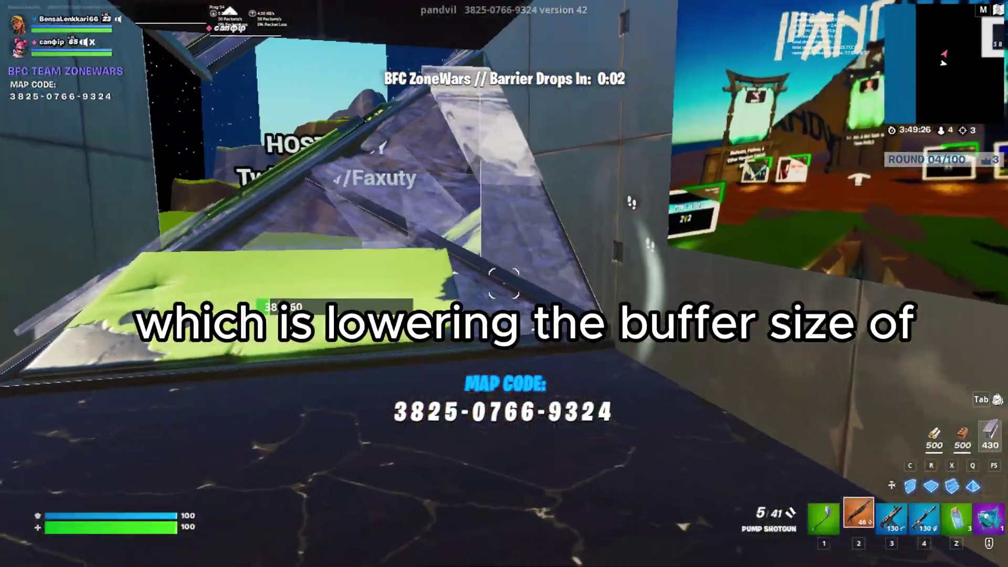
{"action": "key", "text": "w"}
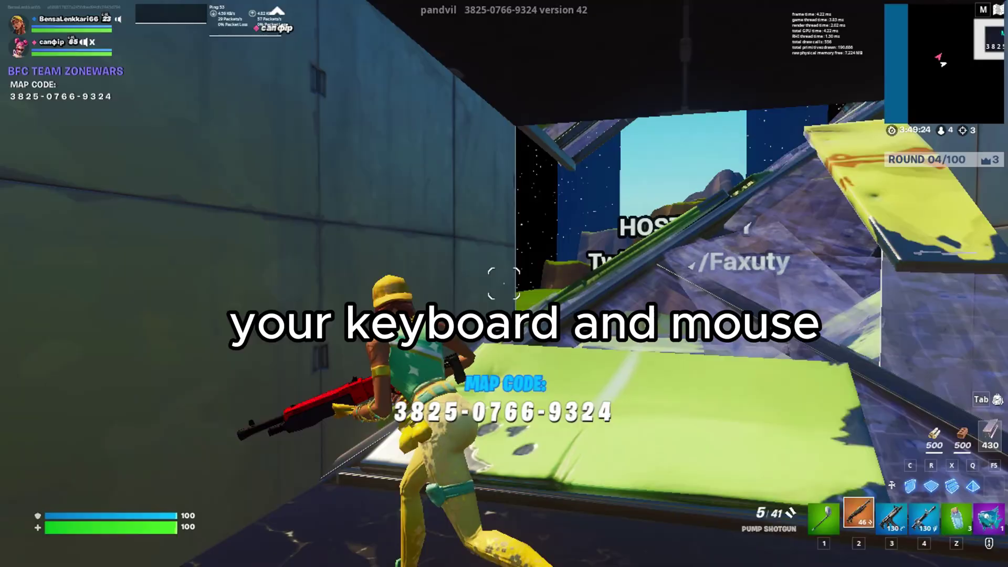
{"action": "key", "text": "q"}
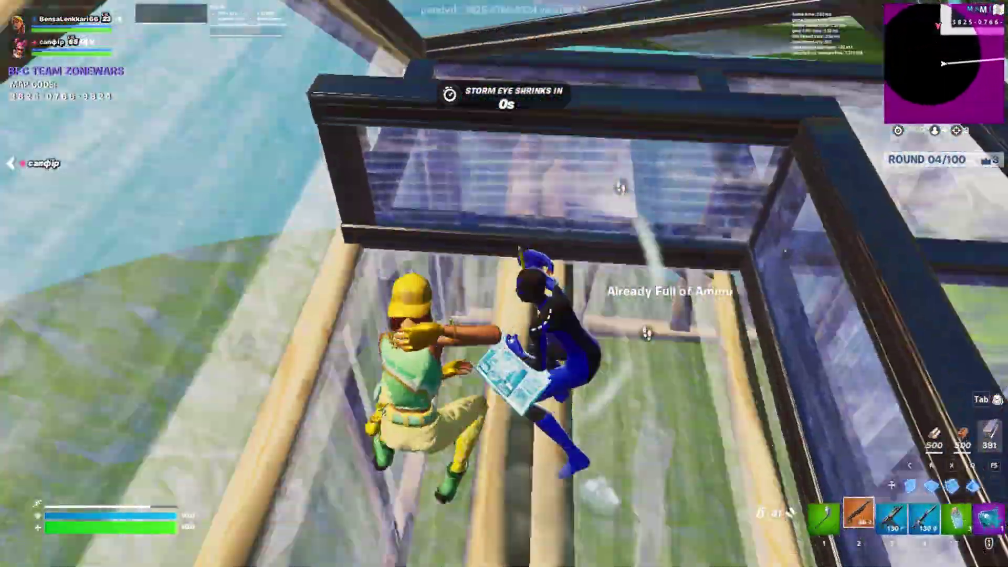
{"action": "key", "text": "2"}
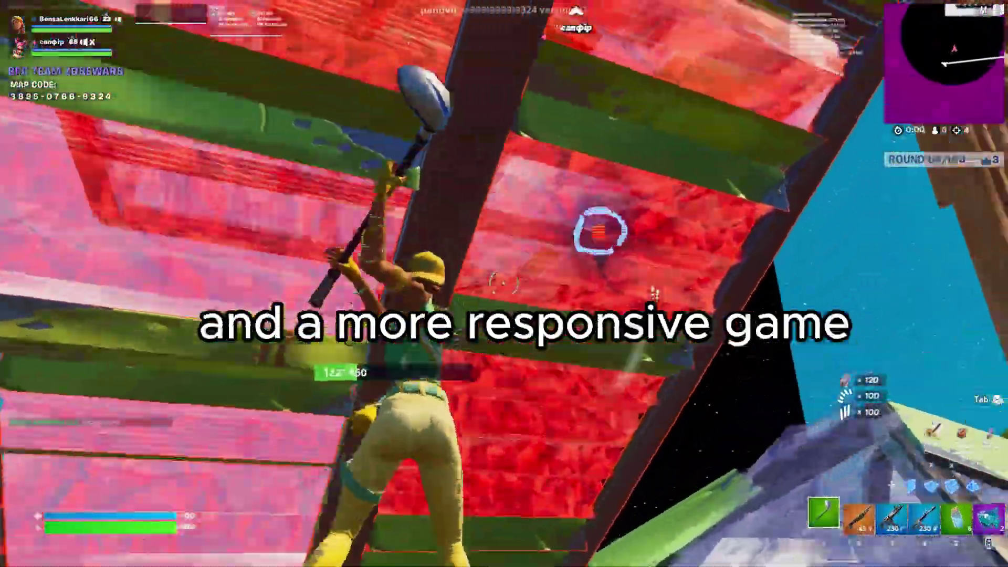
{"action": "key", "text": "3"}
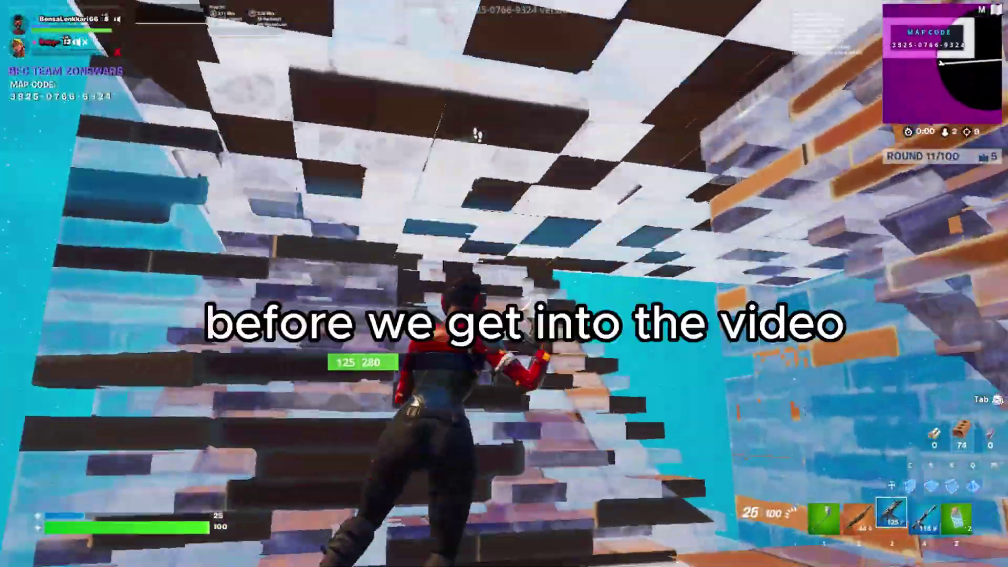
{"action": "left_click", "coordinate": [504, 283]}
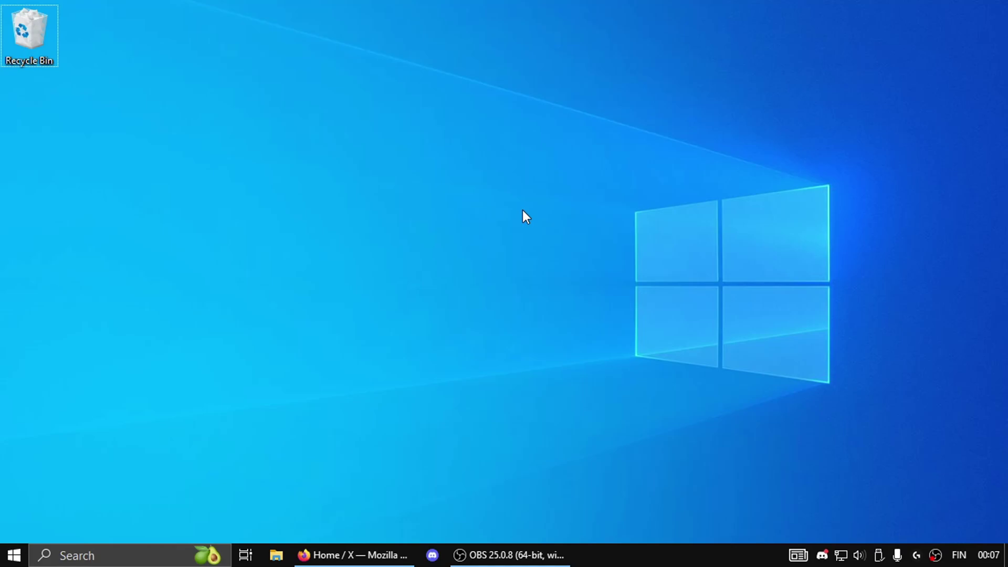
{"action": "key", "text": "super+r"}
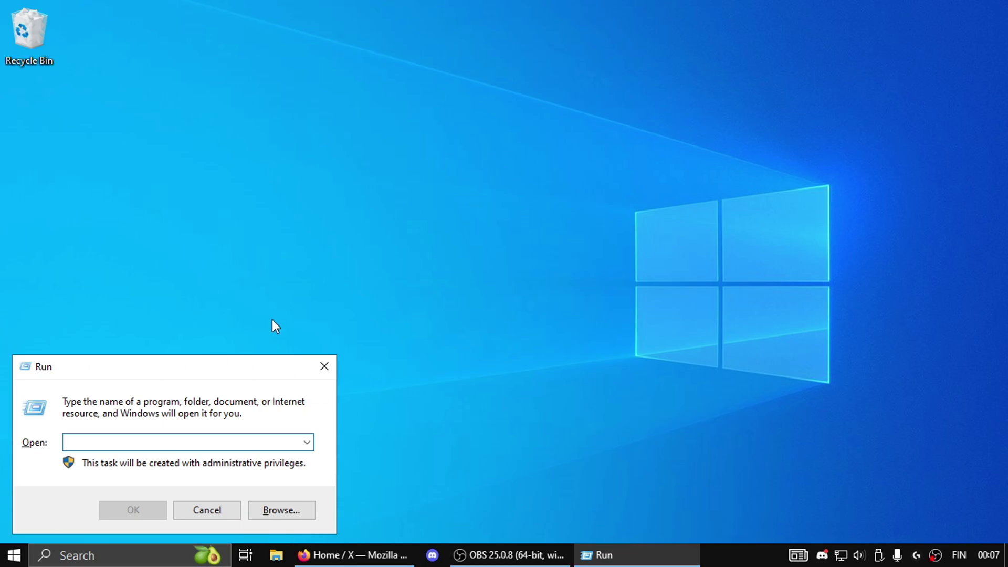
{"action": "type", "text": "regedit"}
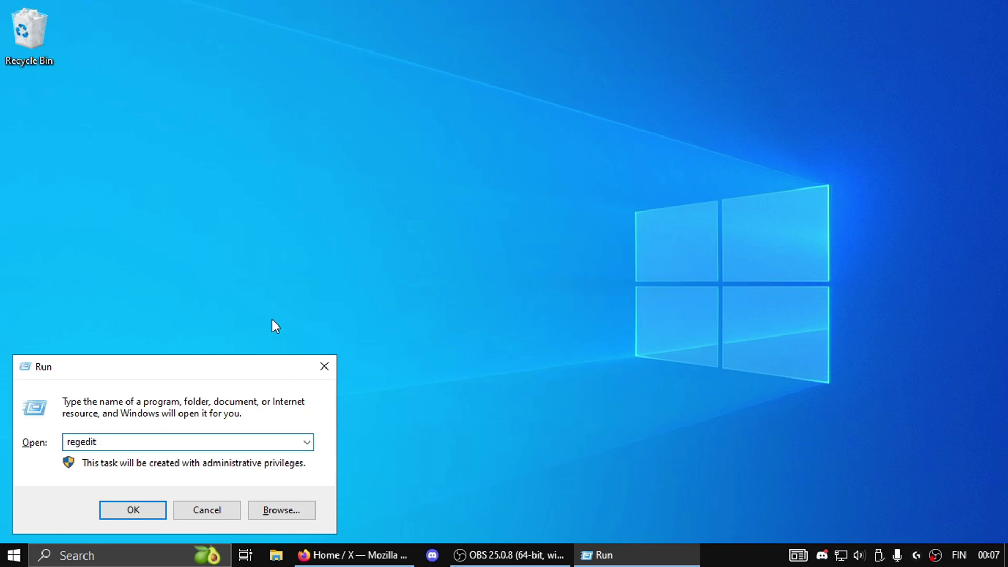
Launch Registry Editor and re-expand the HKEY_LOCAL_MACHINE branch
{"action": "left_click", "coordinate": [114, 518]}
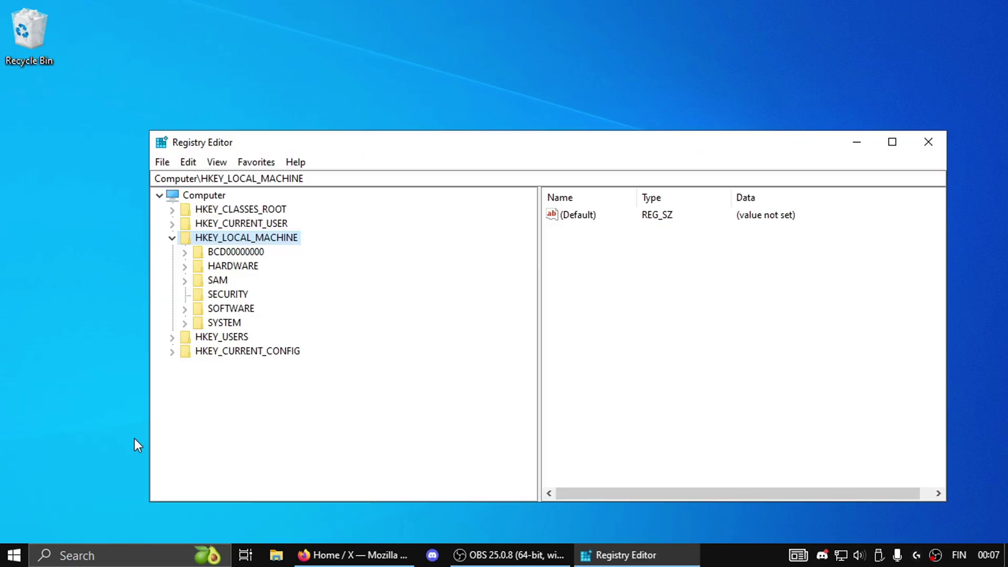
{"action": "left_click", "coordinate": [172, 238]}
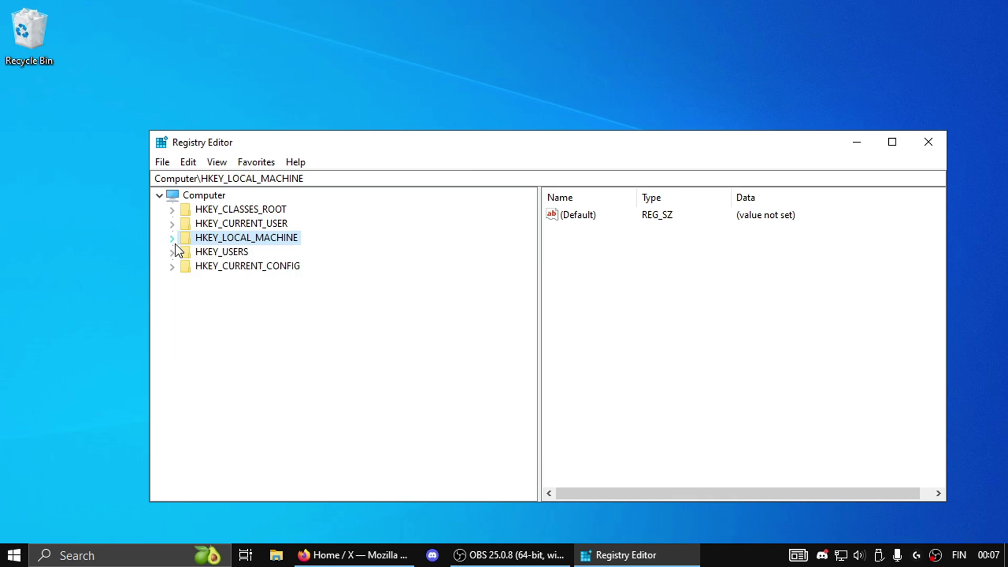
{"action": "left_click", "coordinate": [174, 241]}
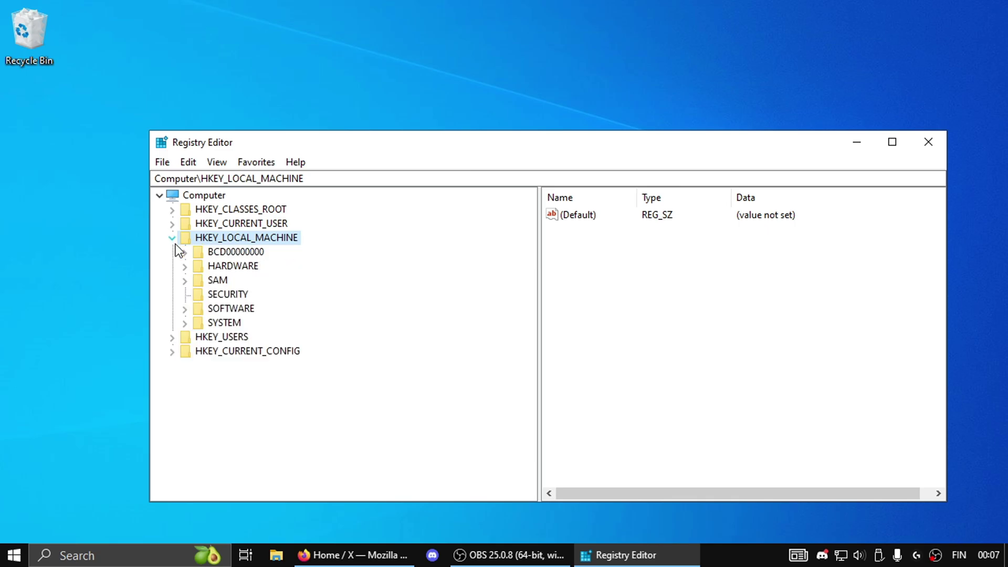
Drill into SYSTEM > CurrentControlSet > Services and expand the kbdclass key
{"action": "left_click", "coordinate": [184, 323]}
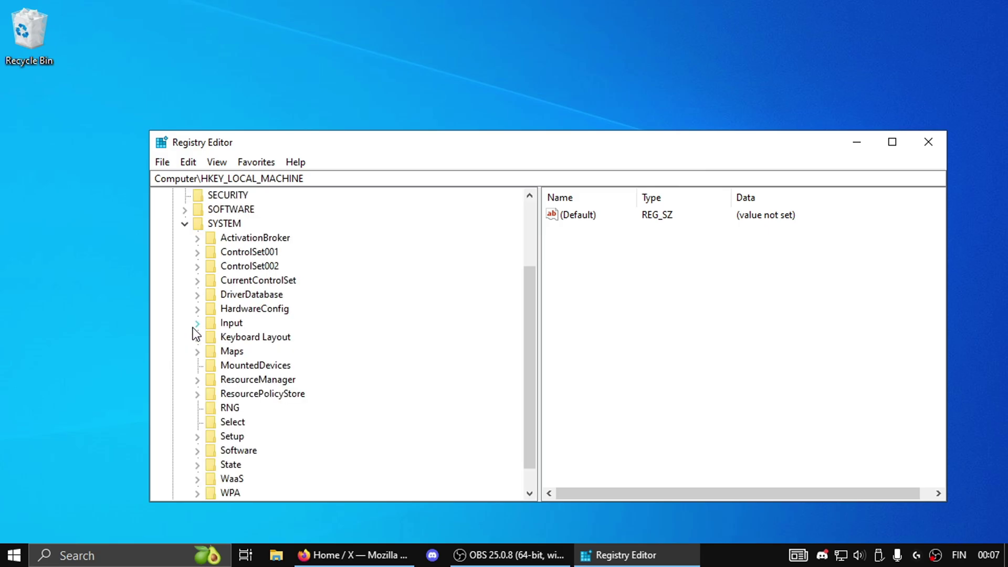
{"action": "left_click", "coordinate": [198, 281]}
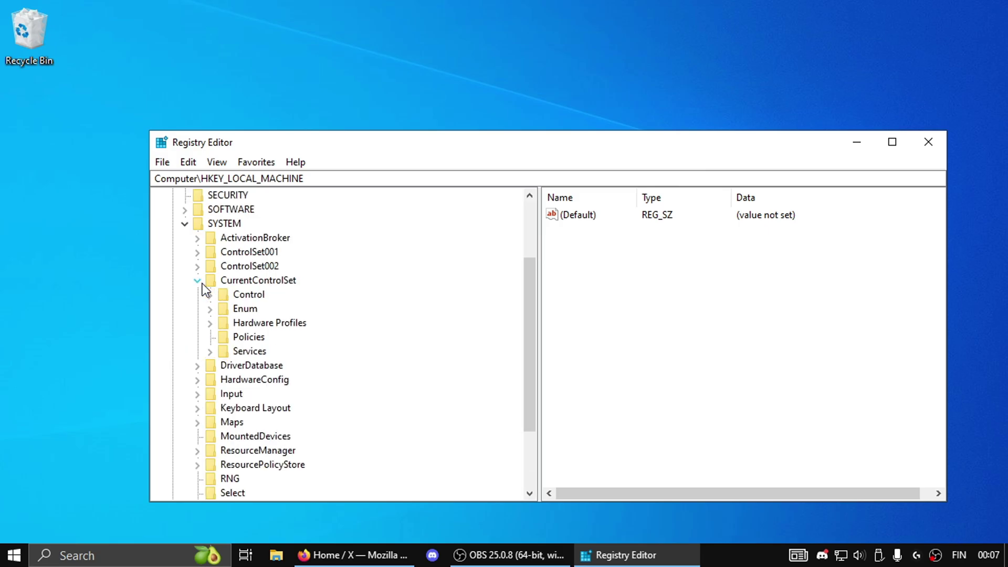
{"action": "left_click", "coordinate": [210, 351]}
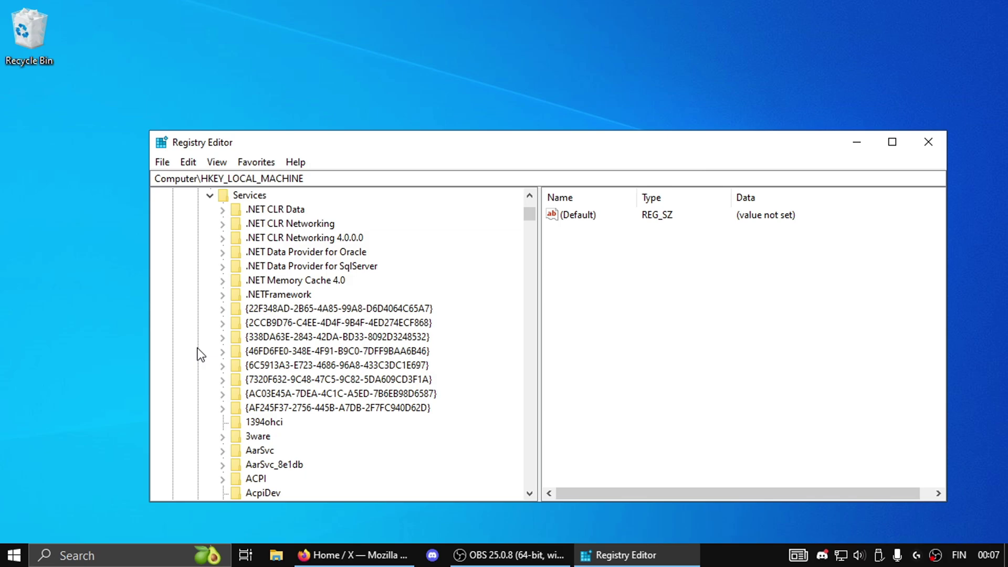
{"action": "key", "text": "k"}
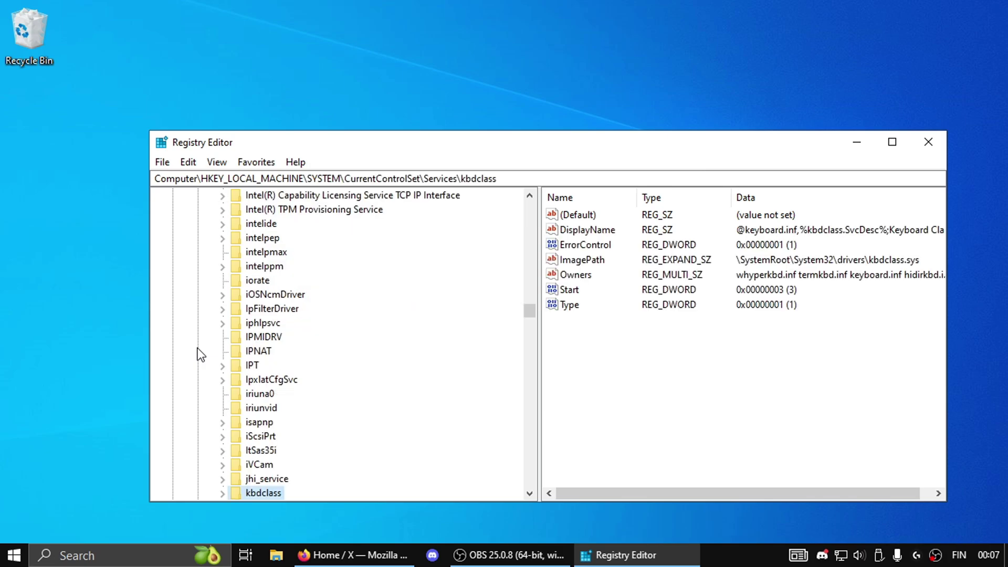
{"action": "scroll", "coordinate": [262, 329], "scroll_direction": "down", "scroll_amount": 2}
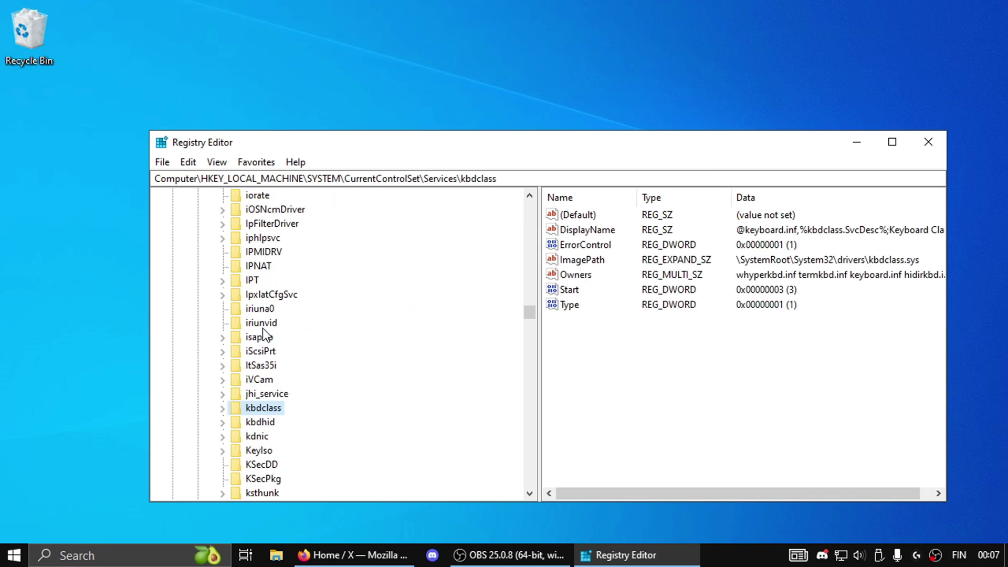
{"action": "left_click", "coordinate": [224, 407]}
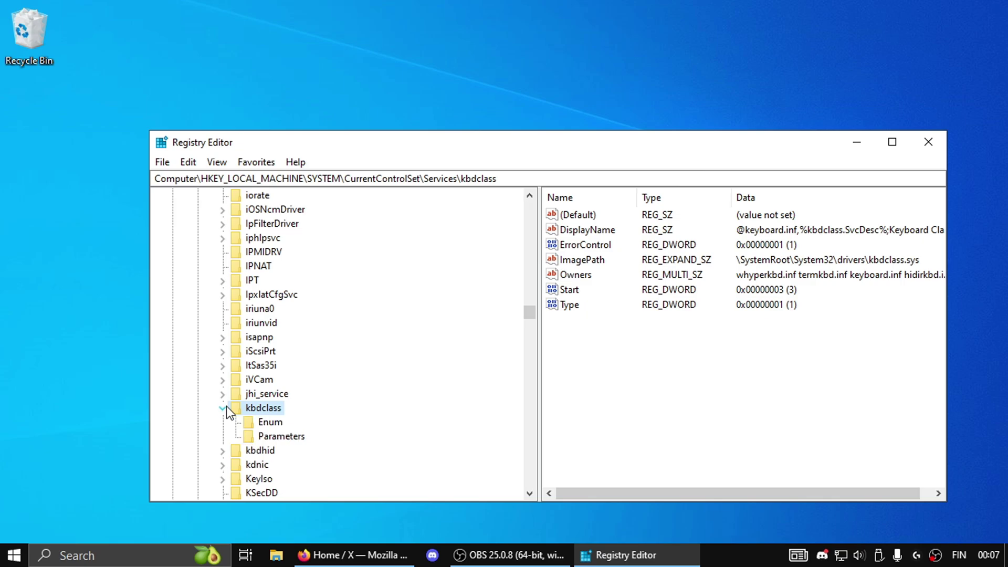
Try adding a new subkey named 'Parameters' under kbdclass
{"action": "right_click", "coordinate": [261, 415]}
{"action": "mouse_move", "coordinate": [348, 282]}
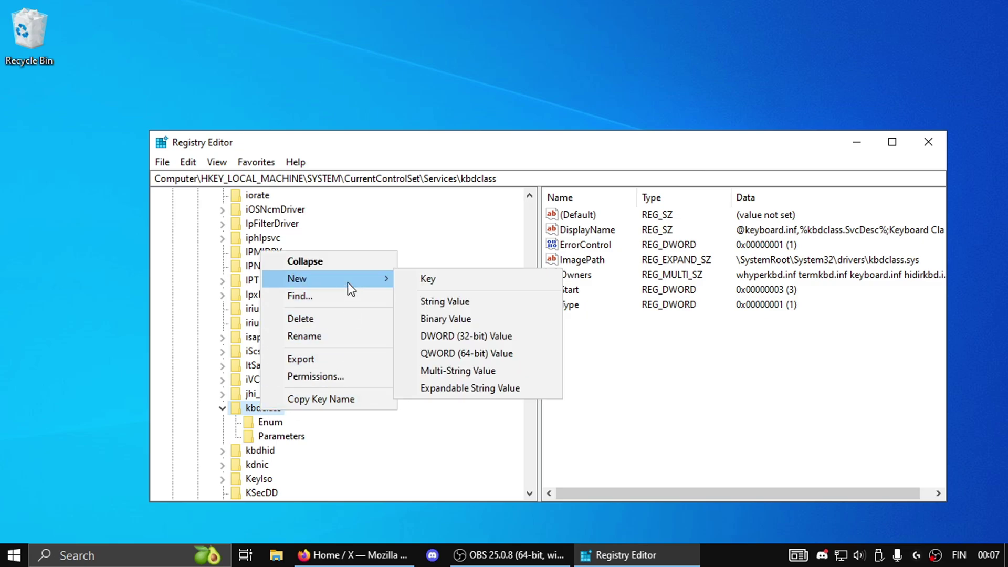
{"action": "left_click", "coordinate": [446, 279]}
{"action": "type", "text": "Parameters"}
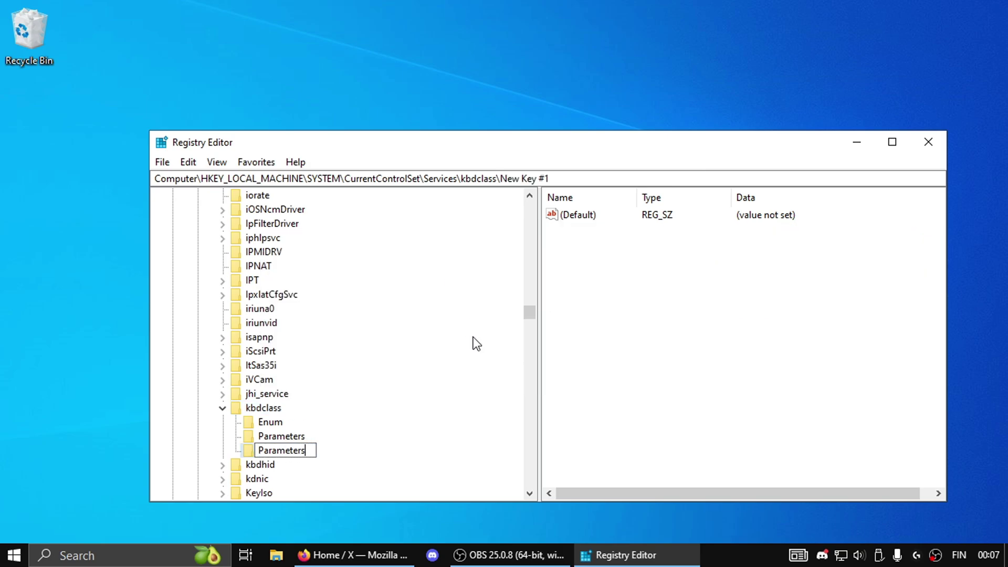
{"action": "key", "text": "Return"}
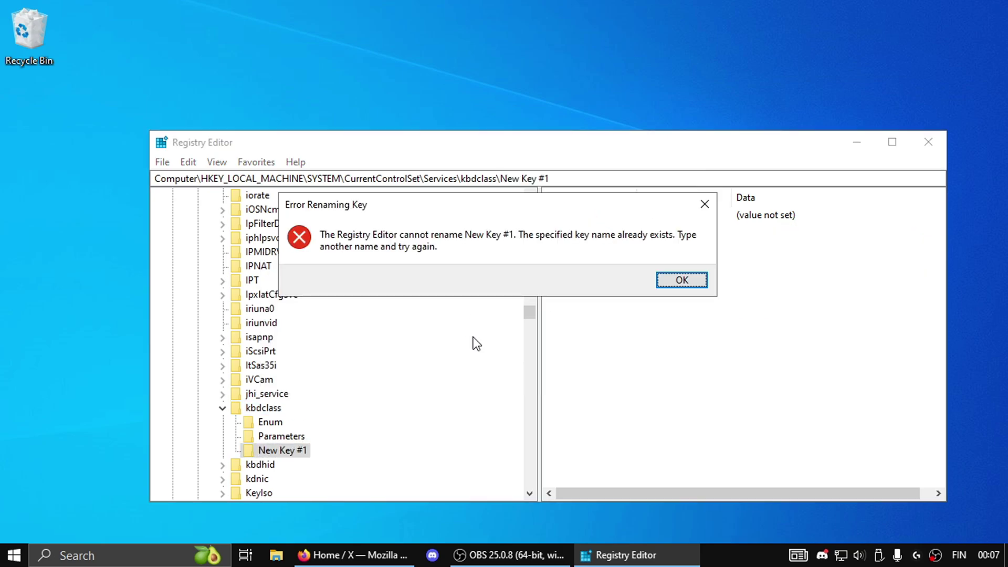
Dismiss the duplicate-name error and delete the stray New Key #1
{"action": "left_click", "coordinate": [686, 273]}
{"action": "key", "text": "Delete"}
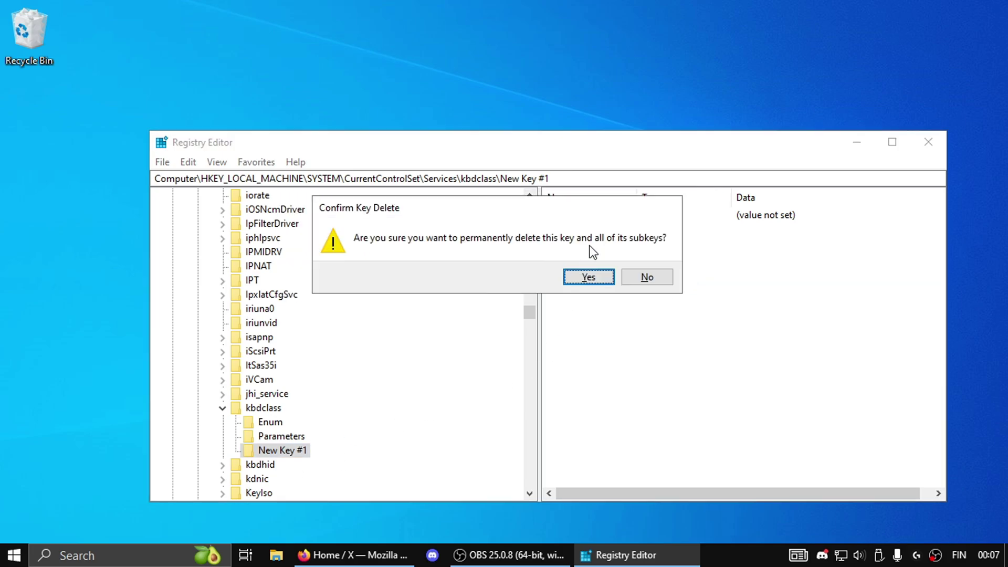
{"action": "left_click", "coordinate": [587, 274]}
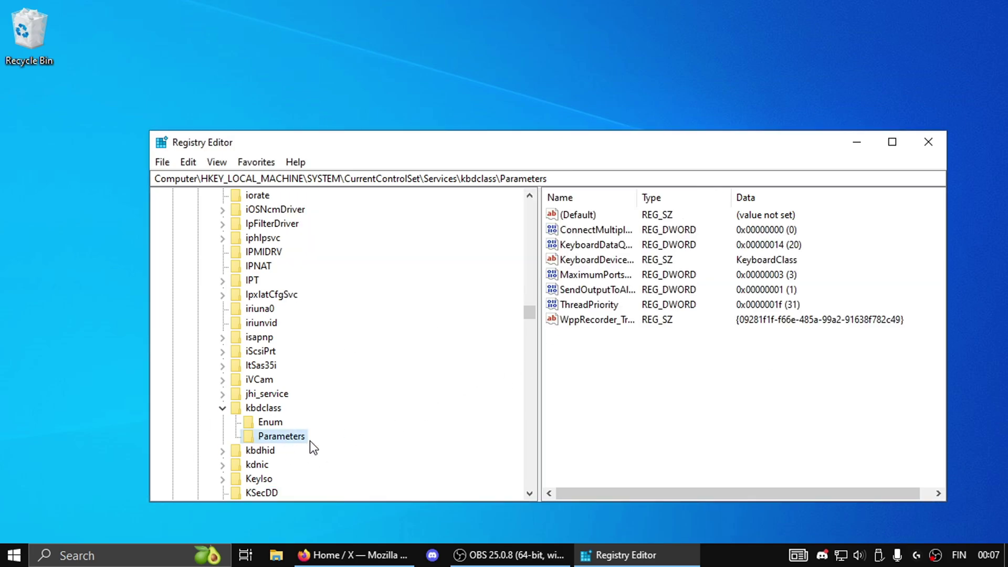
Try adding a new DWORD named KeyboardDataQueueSize in kbdclass Parameters
{"action": "left_click_drag", "start_coordinate": [736, 438], "coordinate": [681, 325]}
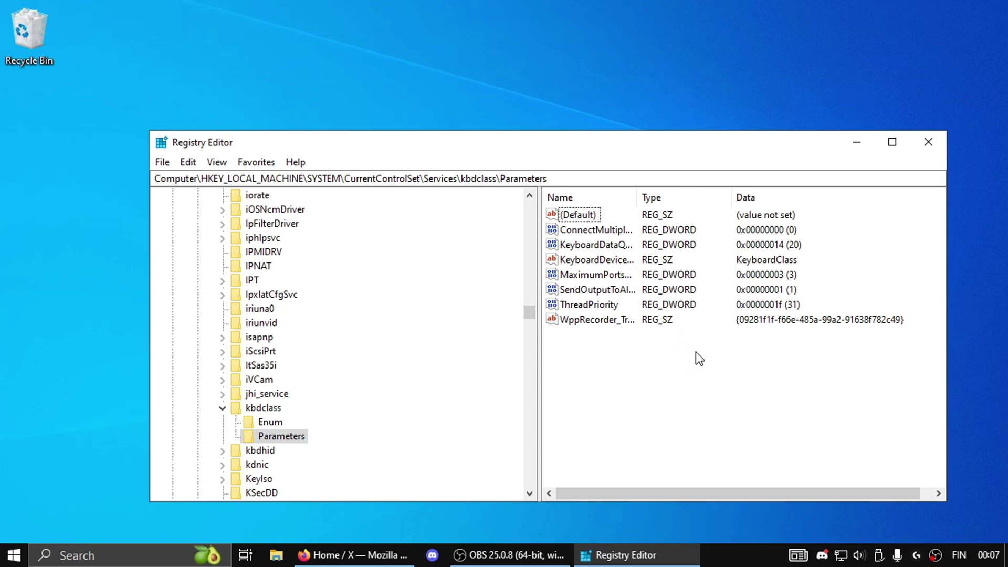
{"action": "right_click", "coordinate": [653, 377]}
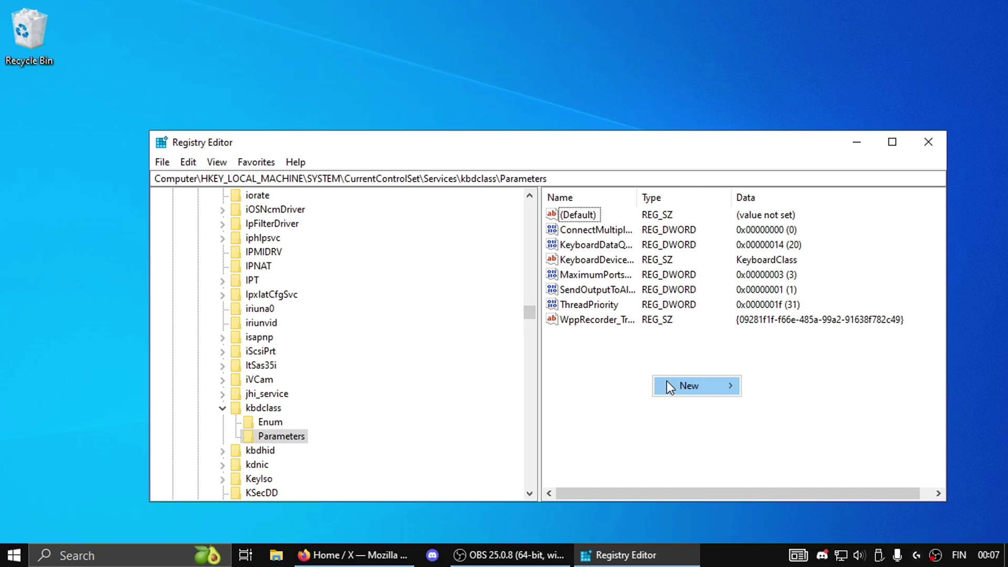
{"action": "mouse_move", "coordinate": [682, 390]}
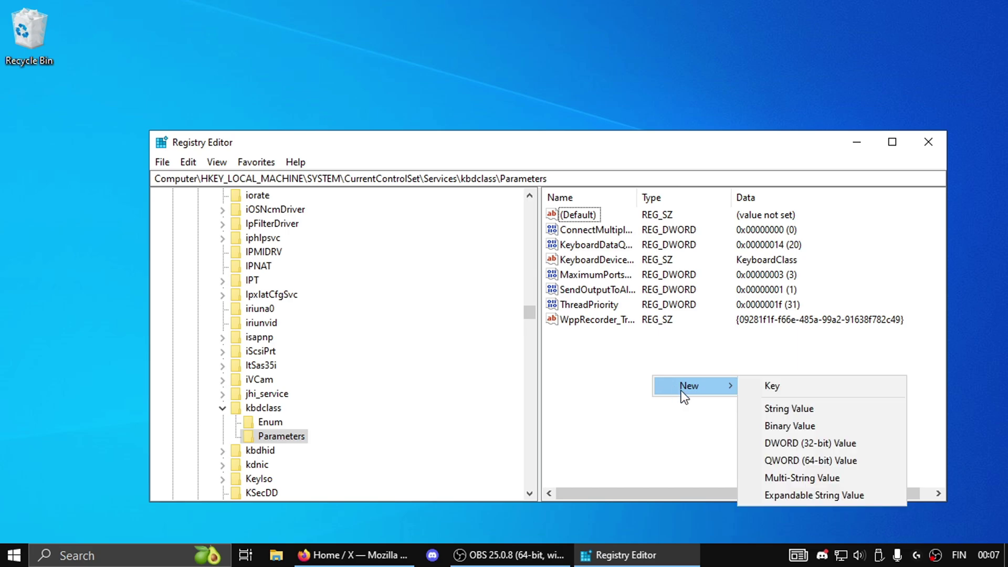
{"action": "left_click", "coordinate": [827, 443]}
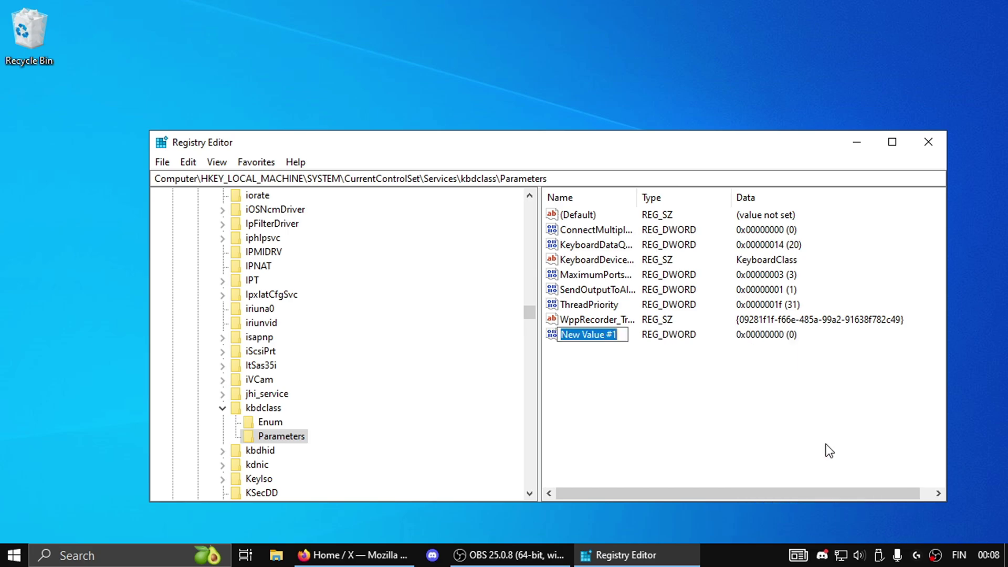
{"action": "type", "text": "Keyboardd"}
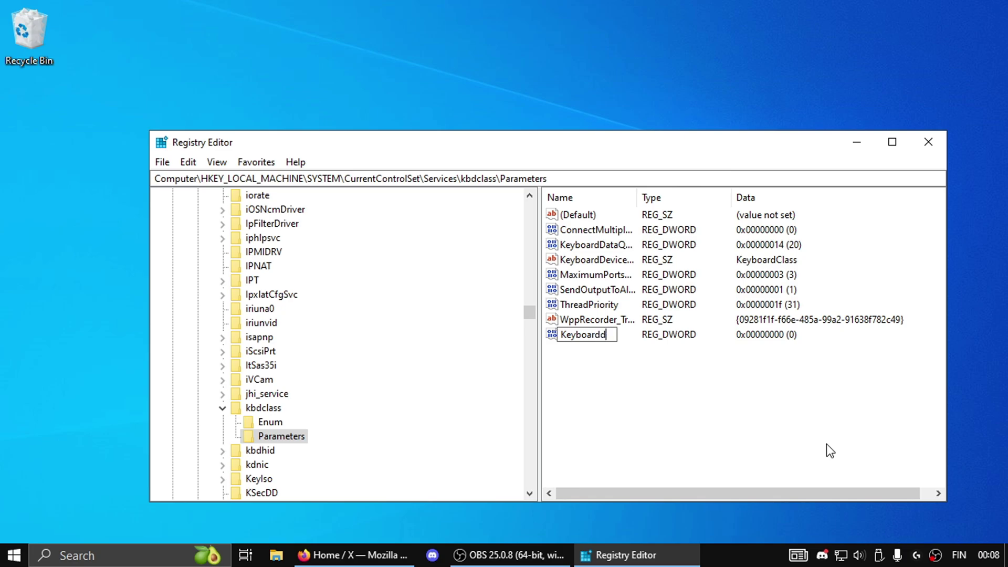
{"action": "key", "text": "BackSpace"}
{"action": "type", "text": "dDataQueueSize"}
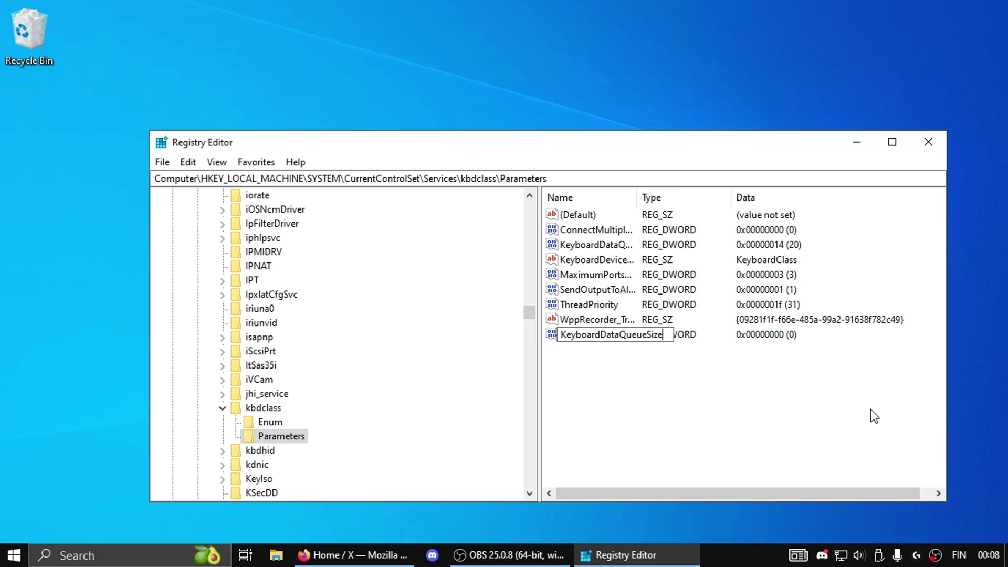
{"action": "key", "text": "Return"}
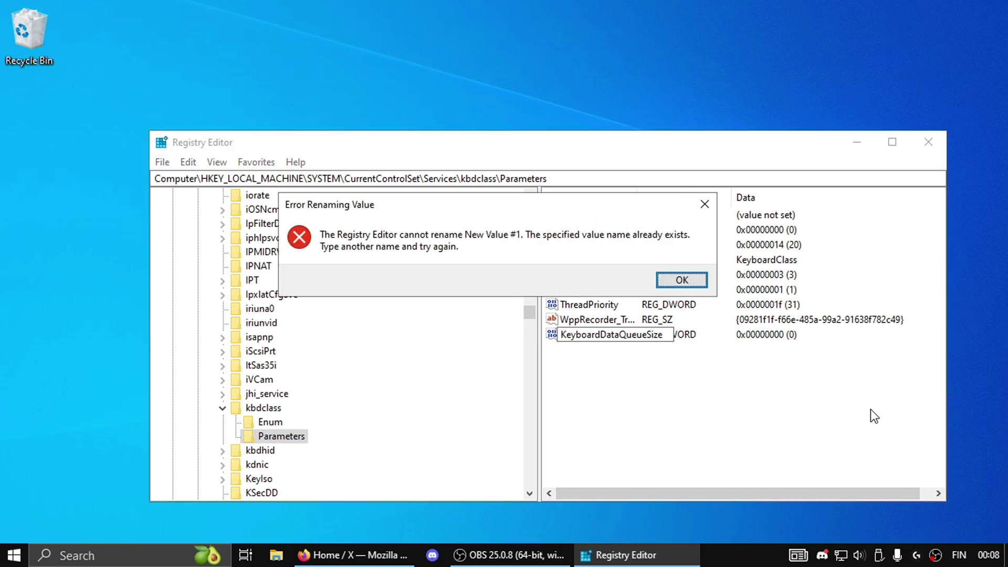
Dismiss the name-exists error, delete New Value #1, and open the existing KeyboardDataQueueSize
{"action": "left_click", "coordinate": [682, 280]}
{"action": "key", "text": "Delete"}
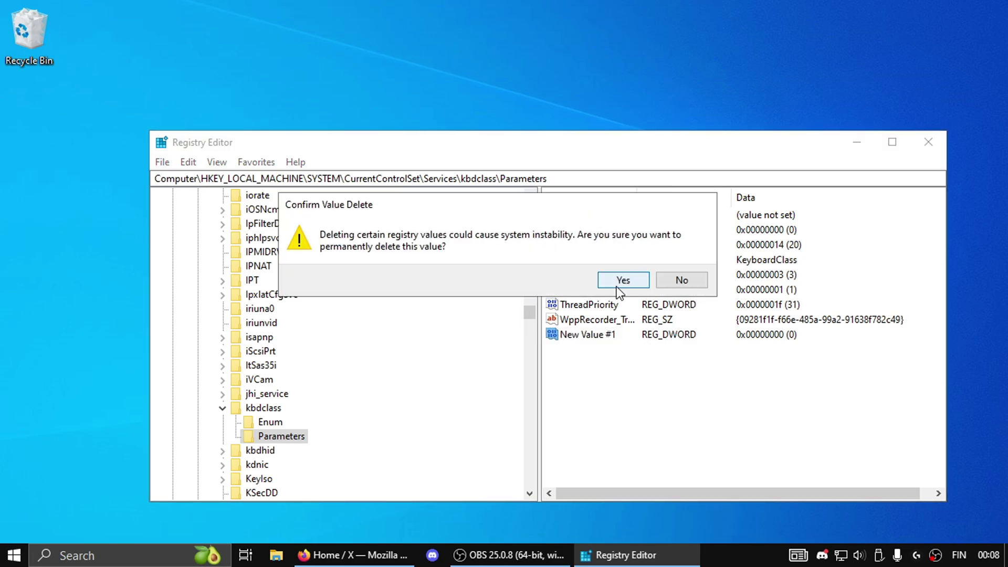
{"action": "left_click", "coordinate": [616, 281]}
{"action": "double_click", "coordinate": [589, 245]}
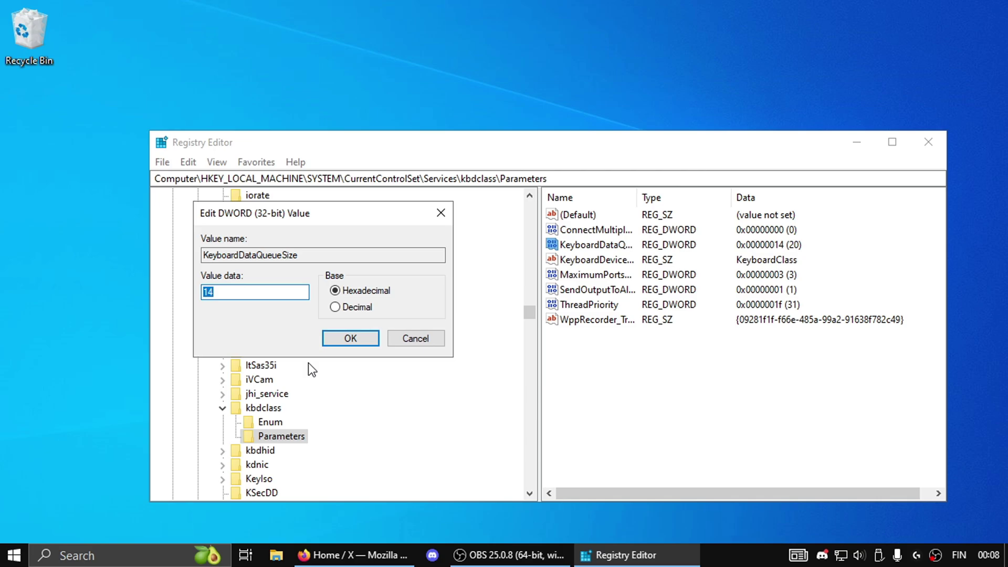
Switch KeyboardDataQueueSize to Decimal, confirm it reads 20, and save it
{"action": "left_click", "coordinate": [348, 308]}
{"action": "double_click", "coordinate": [238, 297]}
{"action": "left_click", "coordinate": [265, 298]}
{"action": "double_click", "coordinate": [277, 292]}
{"action": "left_click", "coordinate": [236, 290]}
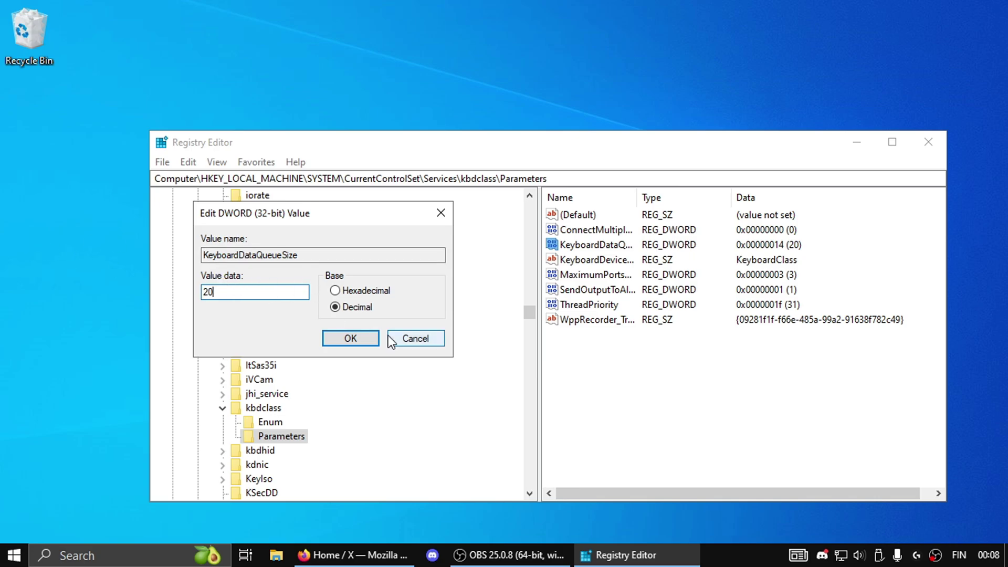
{"action": "left_click", "coordinate": [351, 338]}
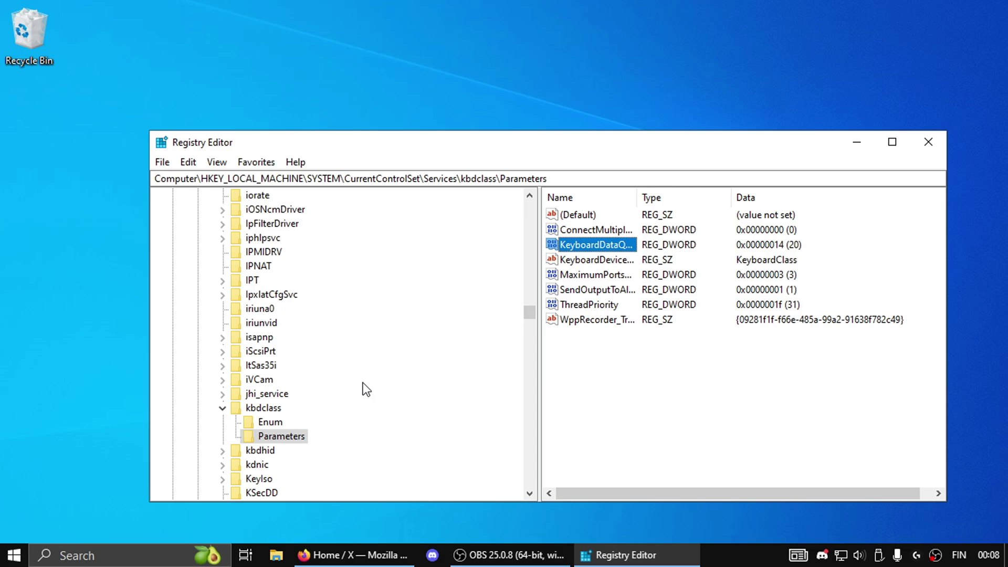
Collapse kbdclass, scroll to mouclass, expand it and select its Parameters subkey
{"action": "left_click", "coordinate": [222, 409]}
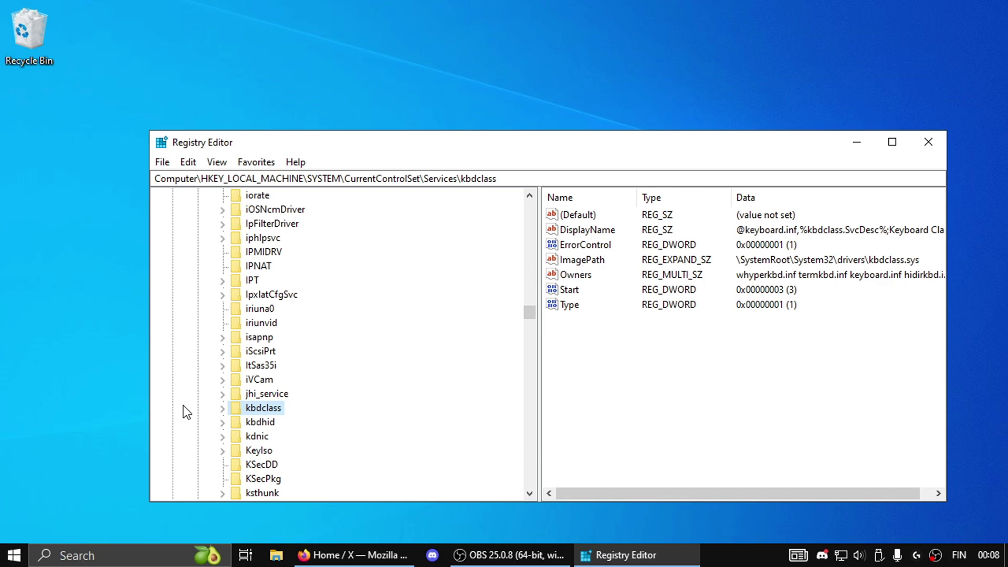
{"action": "key", "text": "m"}
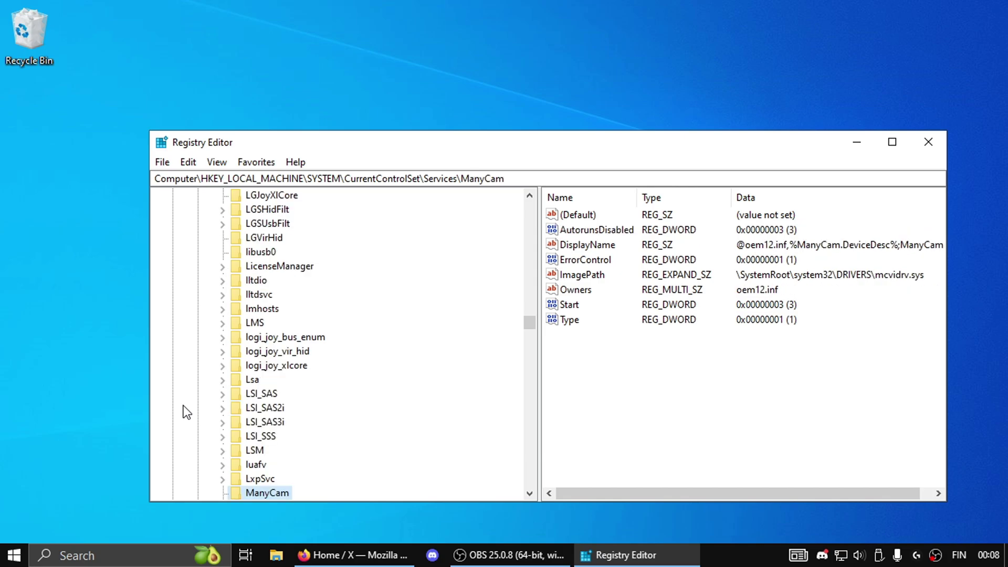
{"action": "scroll", "coordinate": [341, 357], "scroll_direction": "down", "scroll_amount": 4}
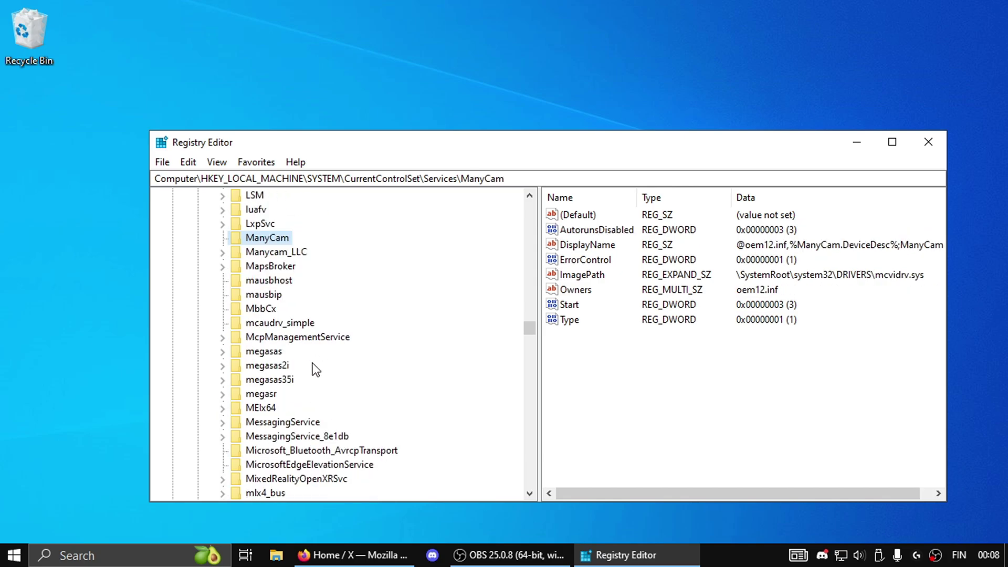
{"action": "scroll", "coordinate": [232, 297], "scroll_direction": "down", "scroll_amount": 1}
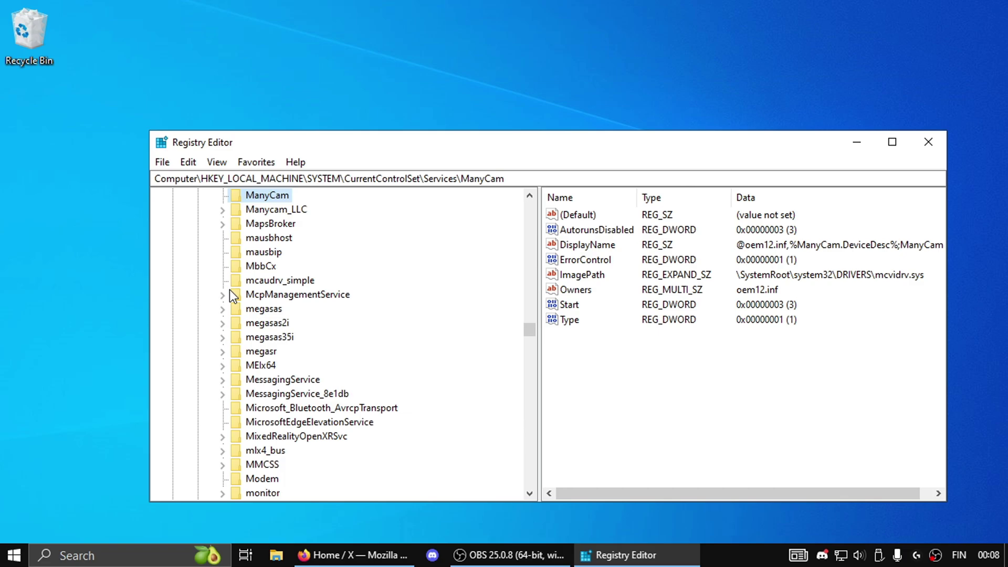
{"action": "scroll", "coordinate": [234, 479], "scroll_direction": "down", "scroll_amount": 1}
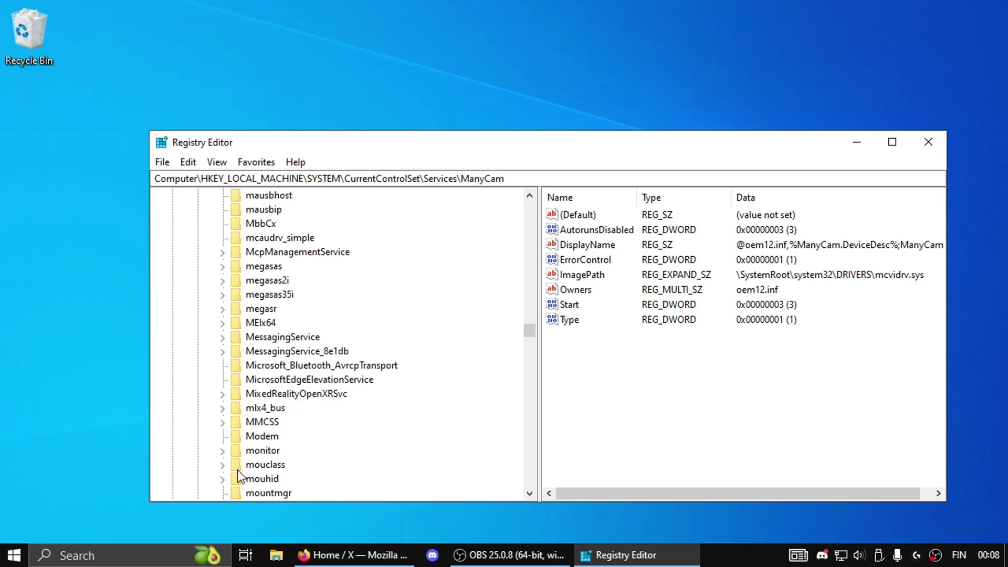
{"action": "left_click", "coordinate": [226, 466]}
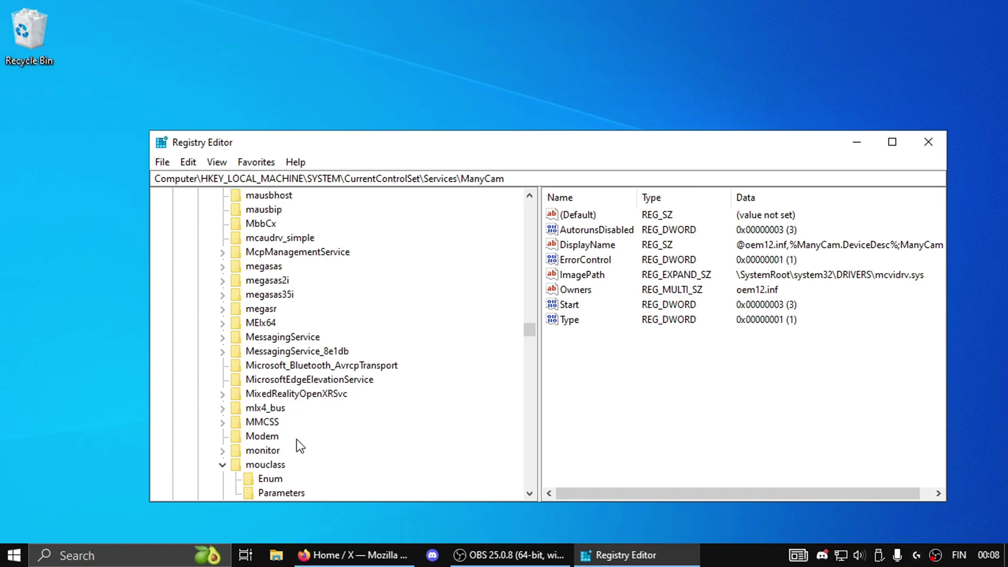
{"action": "scroll", "coordinate": [233, 454], "scroll_direction": "down", "scroll_amount": 1}
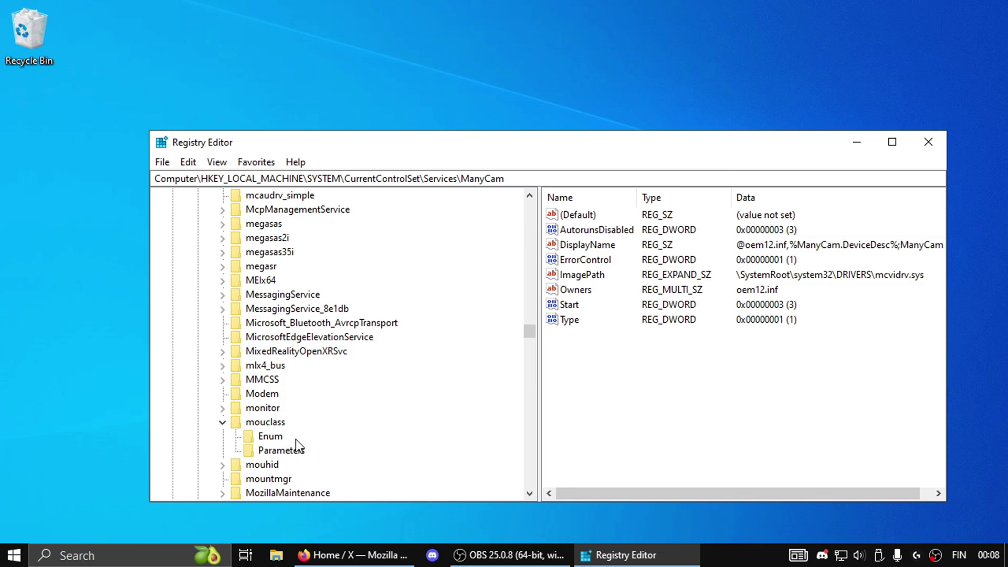
{"action": "right_click", "coordinate": [256, 423]}
{"action": "mouse_move", "coordinate": [283, 296]}
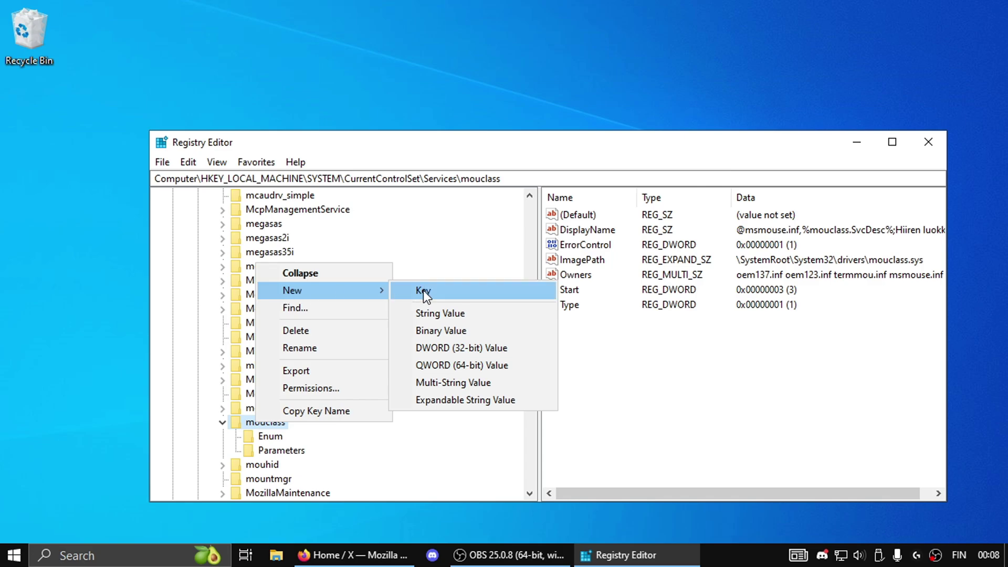
{"action": "left_click", "coordinate": [280, 450]}
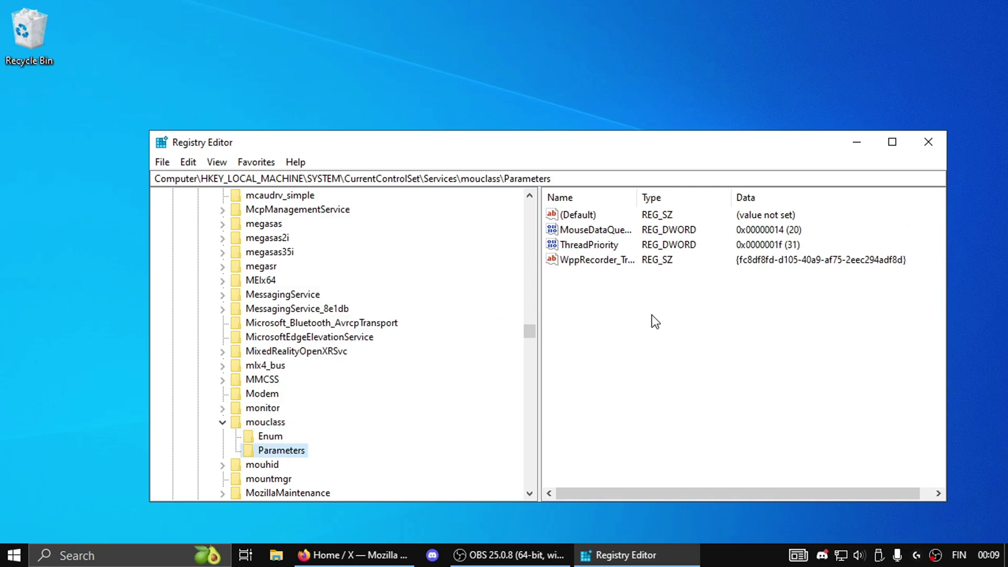
{"action": "right_click", "coordinate": [647, 350]}
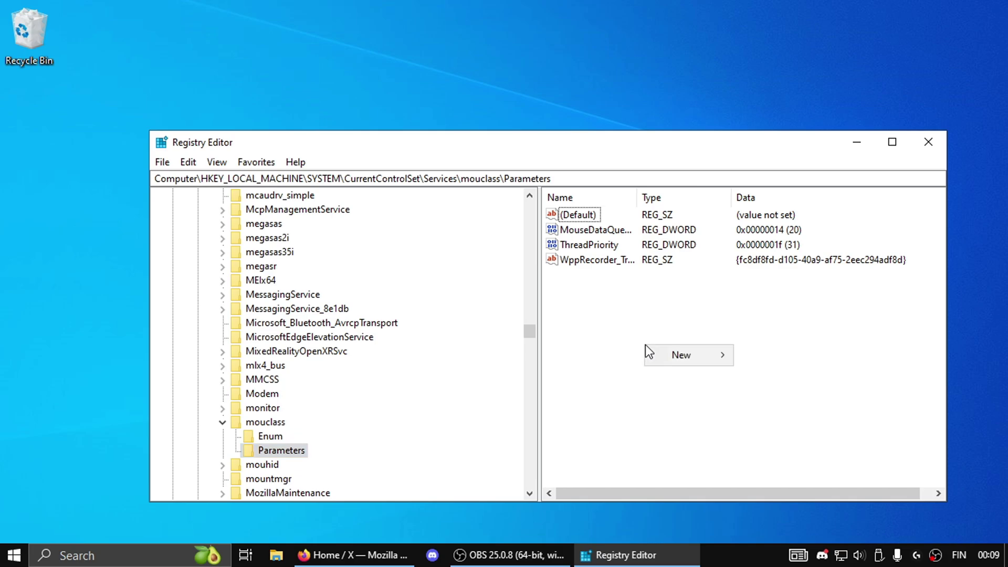
{"action": "left_click", "coordinate": [668, 356]}
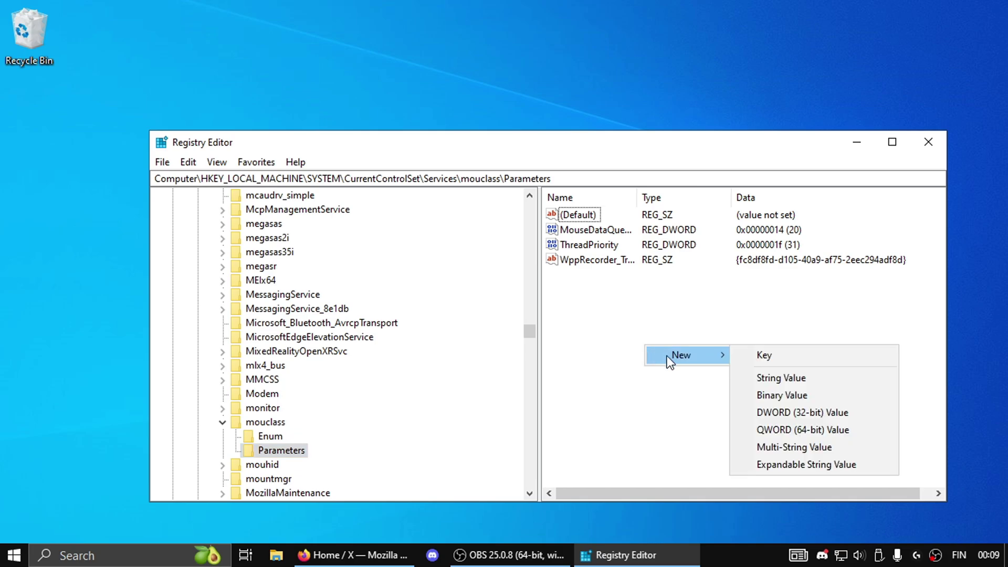
{"action": "left_click", "coordinate": [790, 412]}
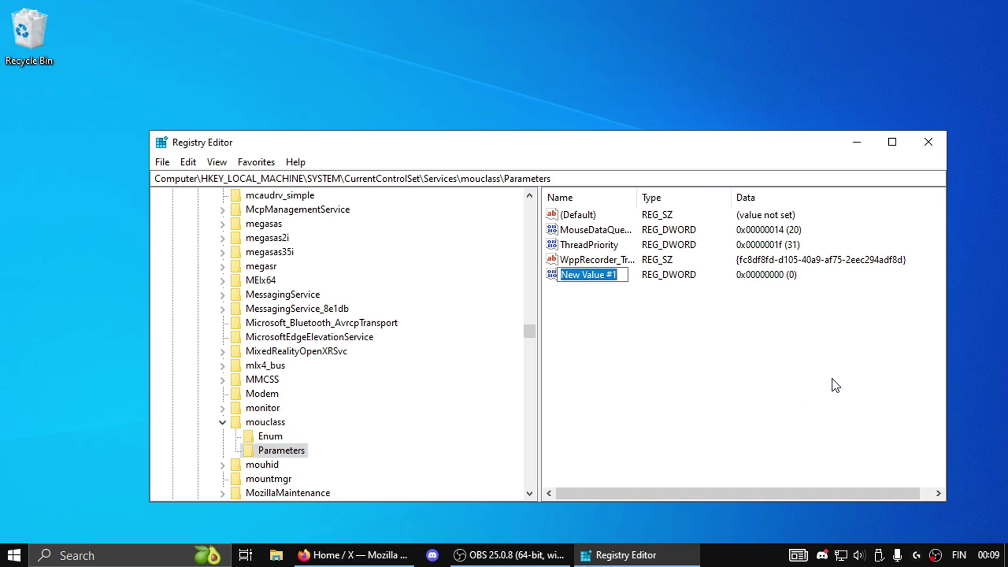
{"action": "type", "text": "MouseDataQueue"}
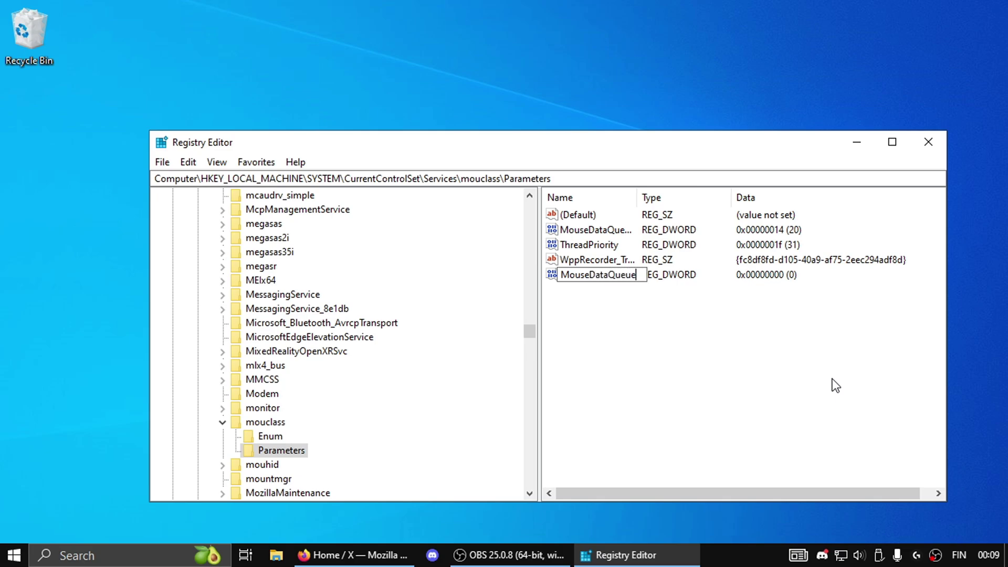
{"action": "type", "text": "Size"}
{"action": "key", "text": "Return"}
{"action": "left_click", "coordinate": [680, 278]}
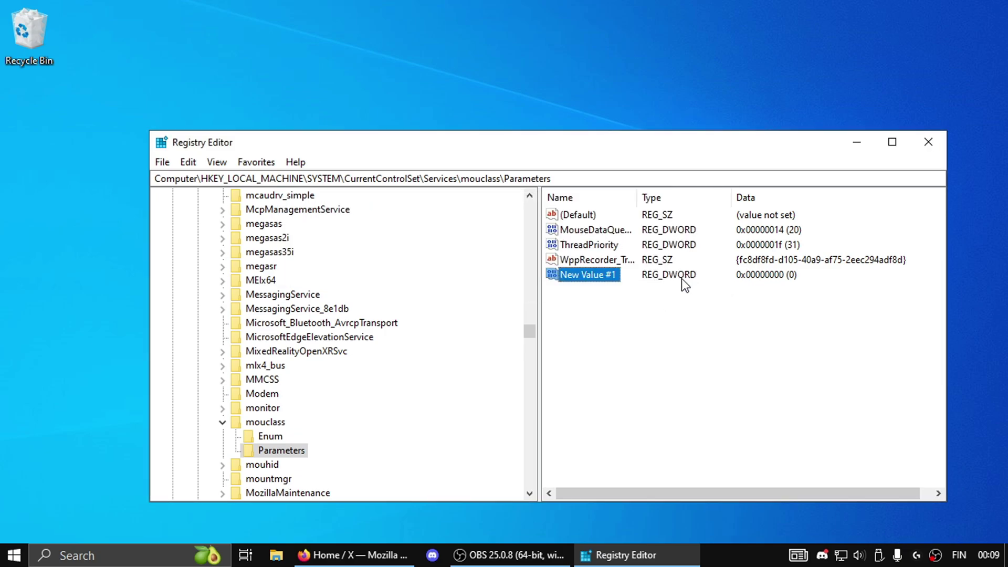
{"action": "key", "text": "Delete"}
{"action": "left_click", "coordinate": [607, 282]}
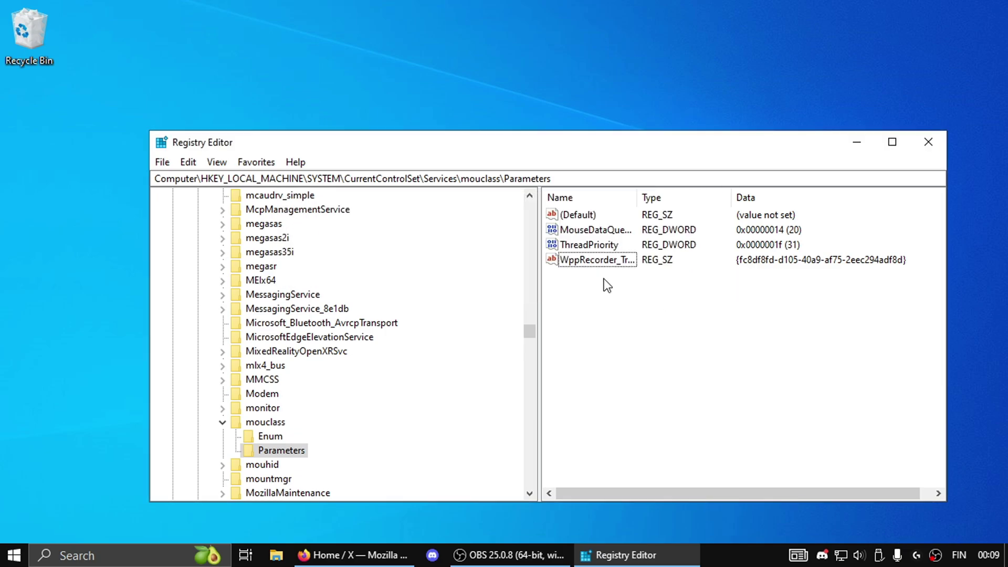
{"action": "double_click", "coordinate": [606, 229]}
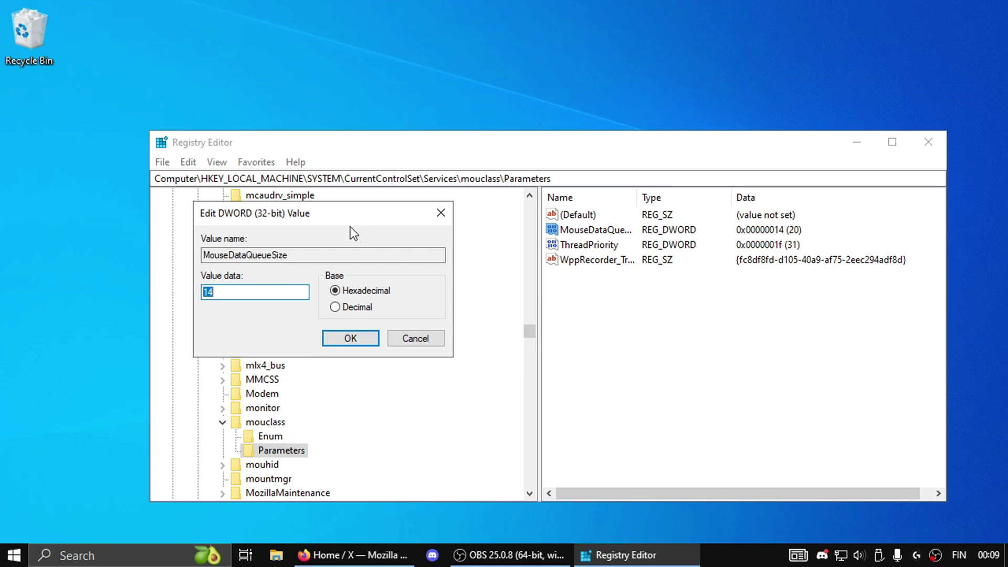
{"action": "left_click", "coordinate": [349, 312]}
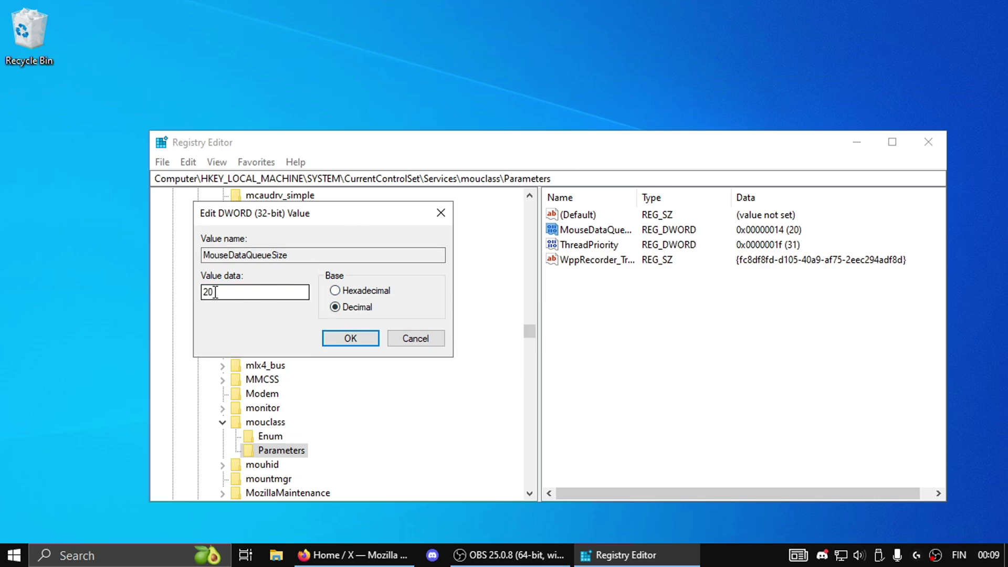
{"action": "double_click", "coordinate": [237, 292]}
{"action": "left_click", "coordinate": [287, 296]}
{"action": "left_click", "coordinate": [350, 338]}
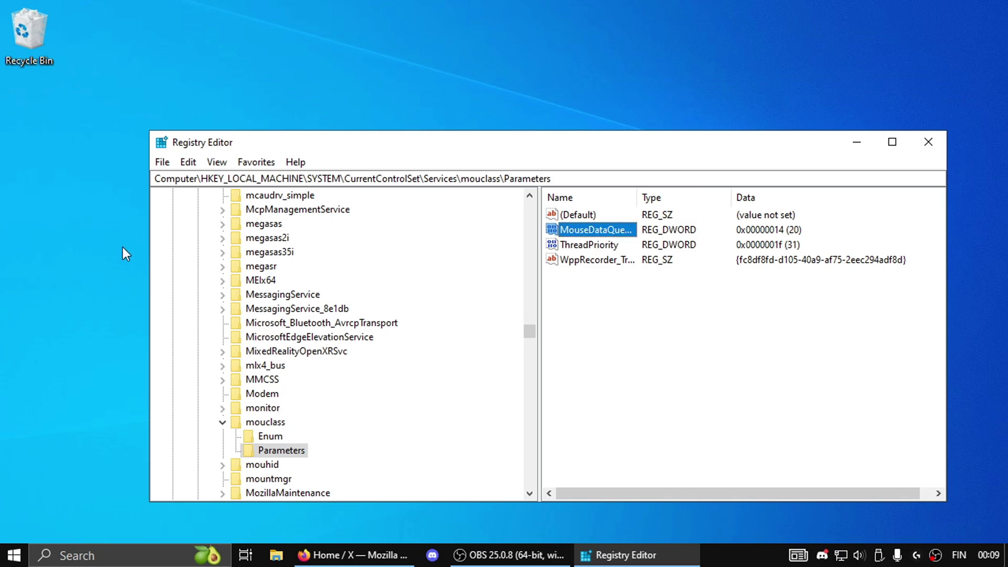
Re-enter MouseDataQueueSize as decimal 20, fixing a mistyped 30, then minimize Registry Editor
{"action": "double_click", "coordinate": [563, 236]}
{"action": "left_click", "coordinate": [362, 308]}
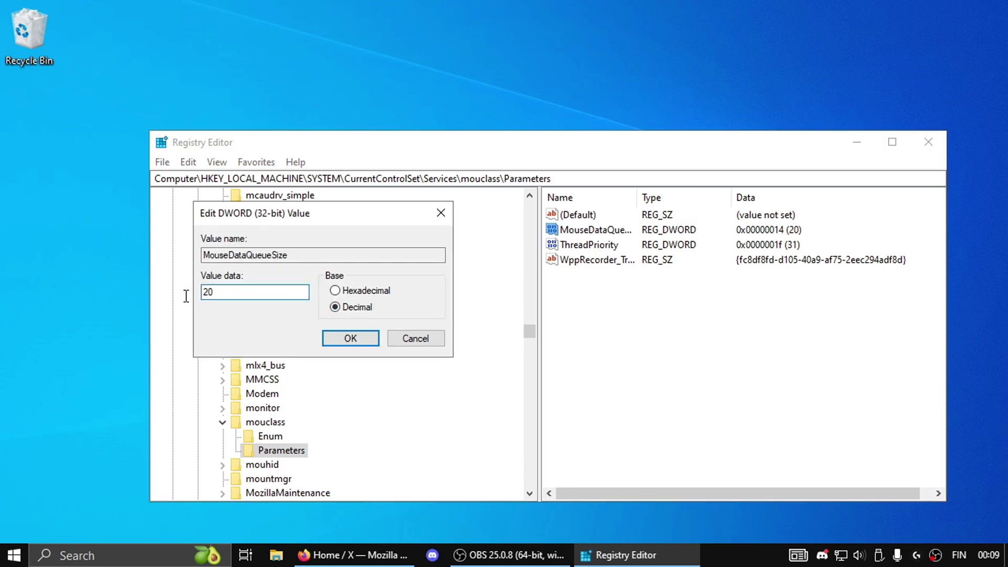
{"action": "double_click", "coordinate": [206, 292]}
{"action": "type", "text": "30"}
{"action": "left_click_drag", "start_coordinate": [258, 294], "coordinate": [146, 292]}
{"action": "type", "text": "20"}
{"action": "left_click", "coordinate": [348, 339]}
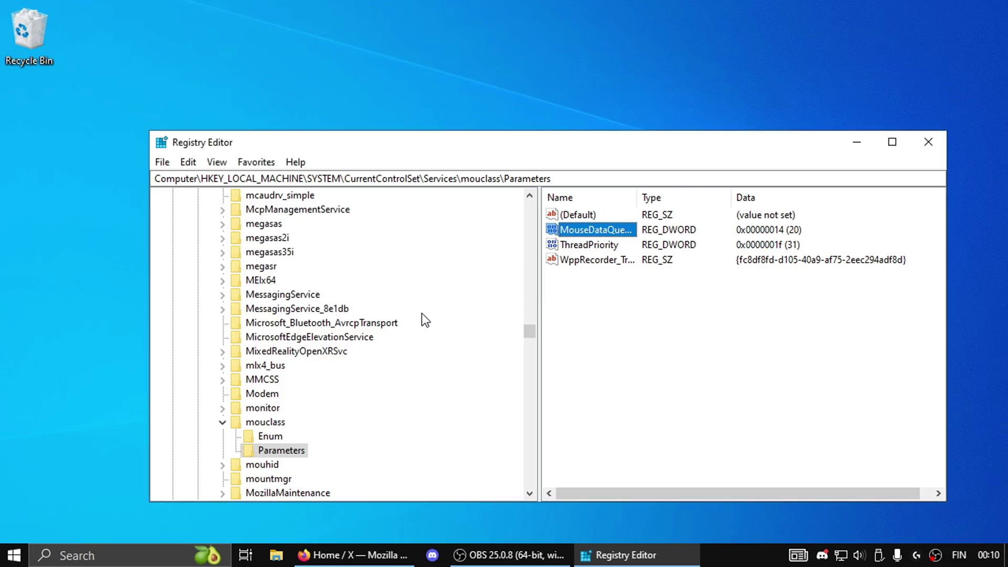
{"action": "left_click", "coordinate": [850, 135]}
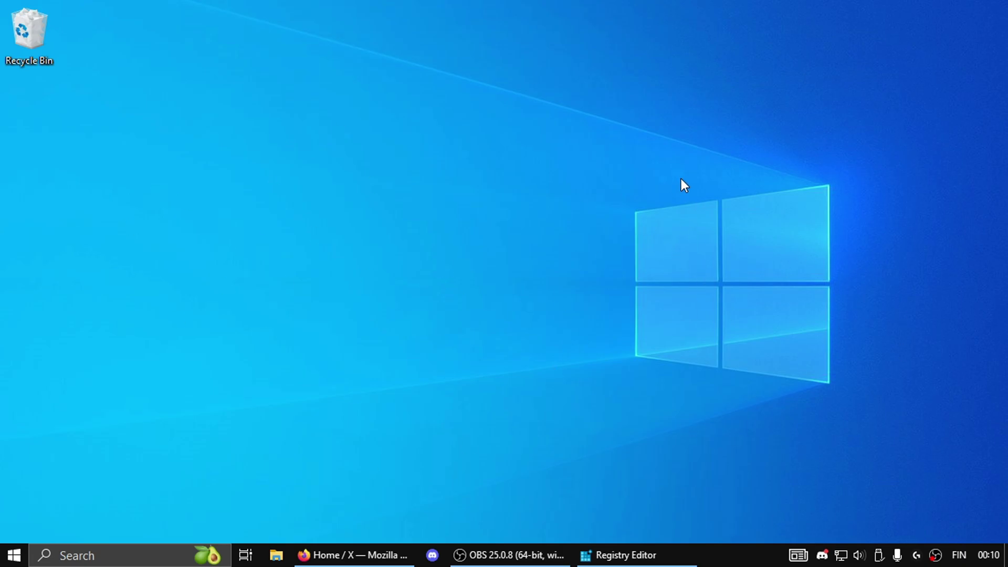
Search Windows for 'jcawidjiasjdwadj iasjd', then close the search panel
{"action": "left_click", "coordinate": [90, 548]}
{"action": "type", "text": "jcawidjiasjd"}
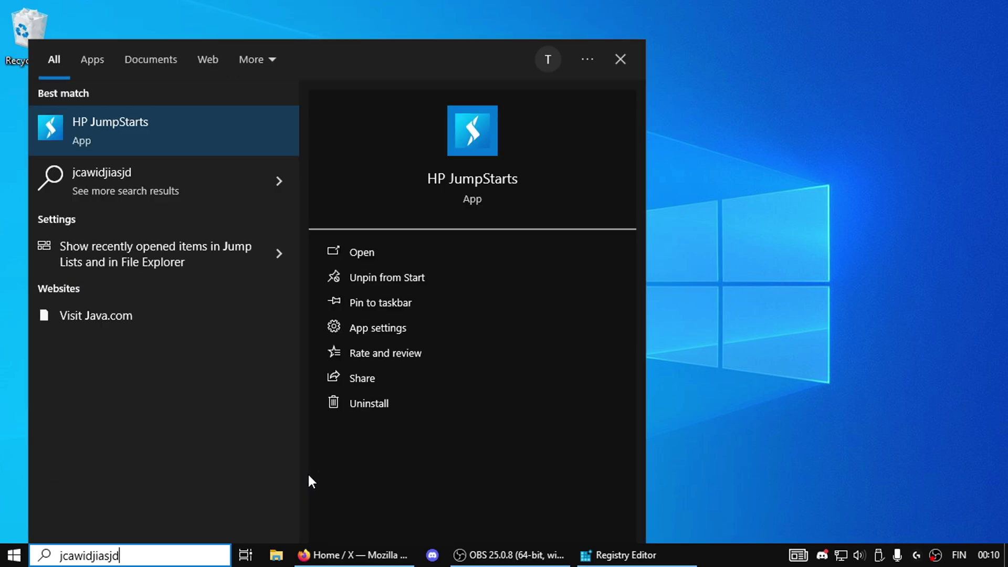
{"action": "type", "text": "wadj iasjd"}
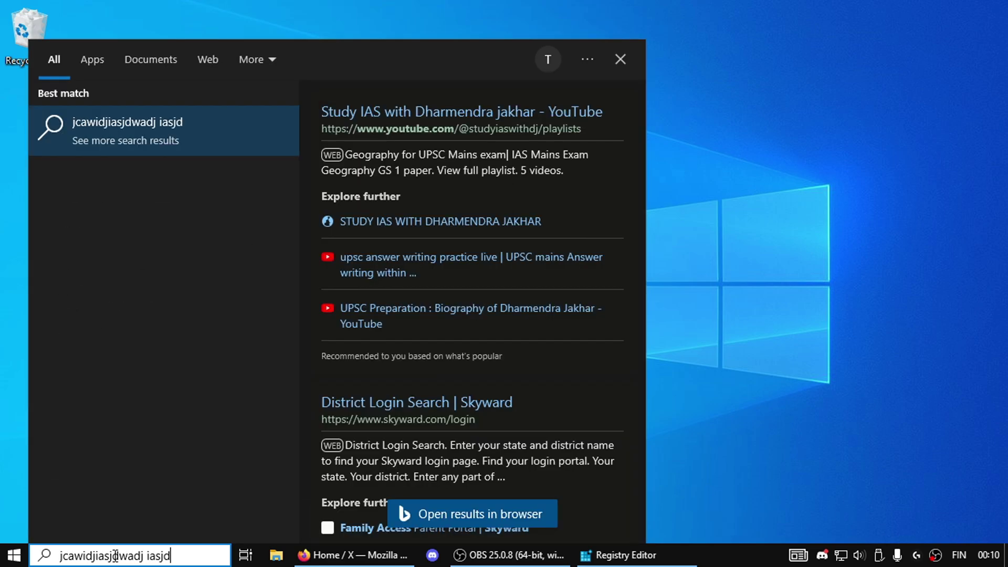
{"action": "left_click", "coordinate": [881, 363]}
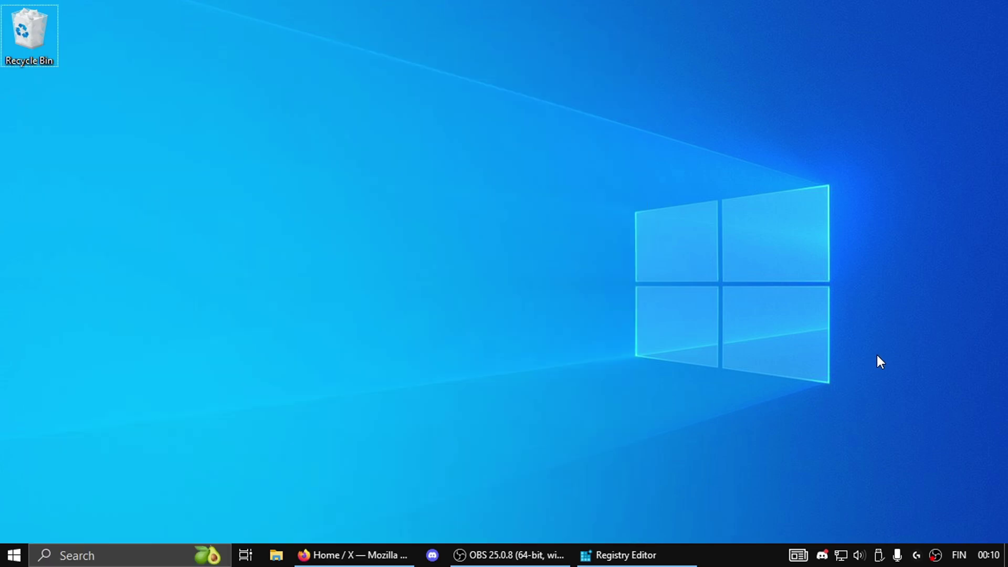